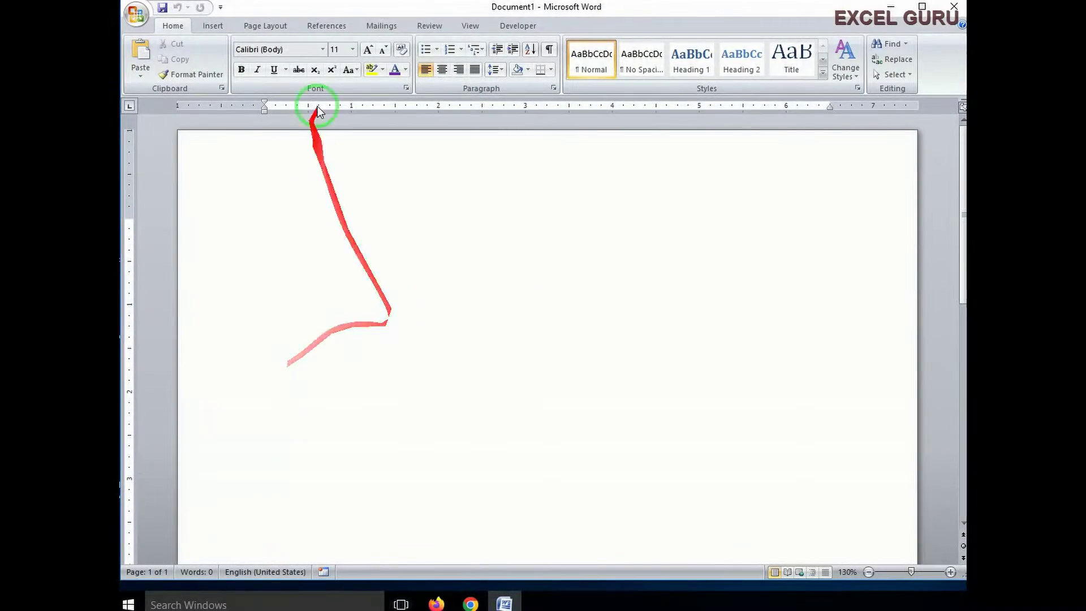
Bring up the Review tab's reviewing and proofing tools
{"action": "left_click", "coordinate": [430, 26]}
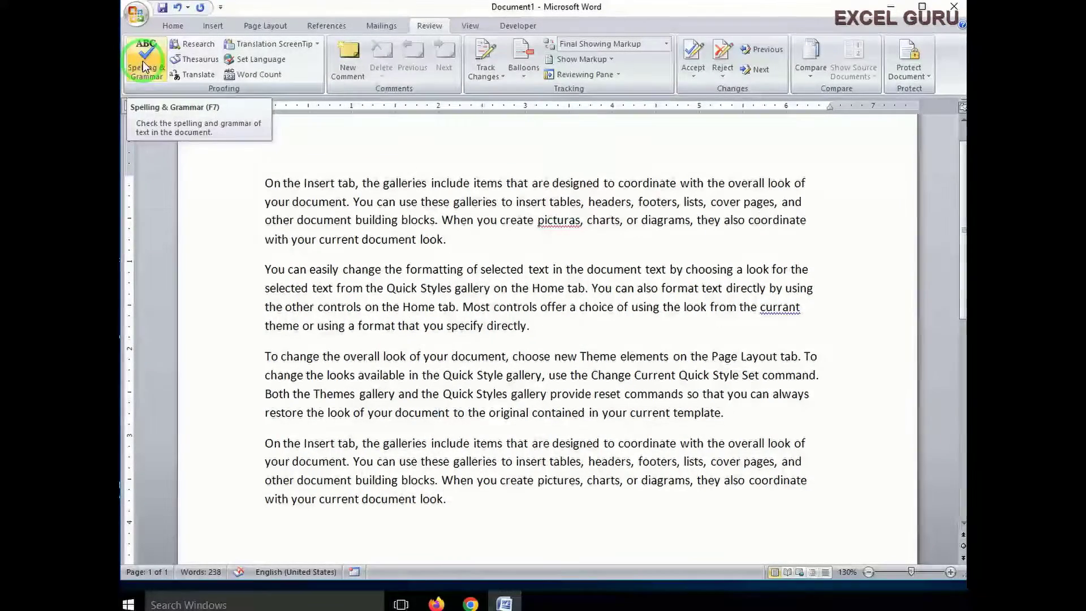
Spell-check the document, changing 'picturas' to 'pictures' and 'currant' to 'current'
{"action": "left_click", "coordinate": [145, 79]}
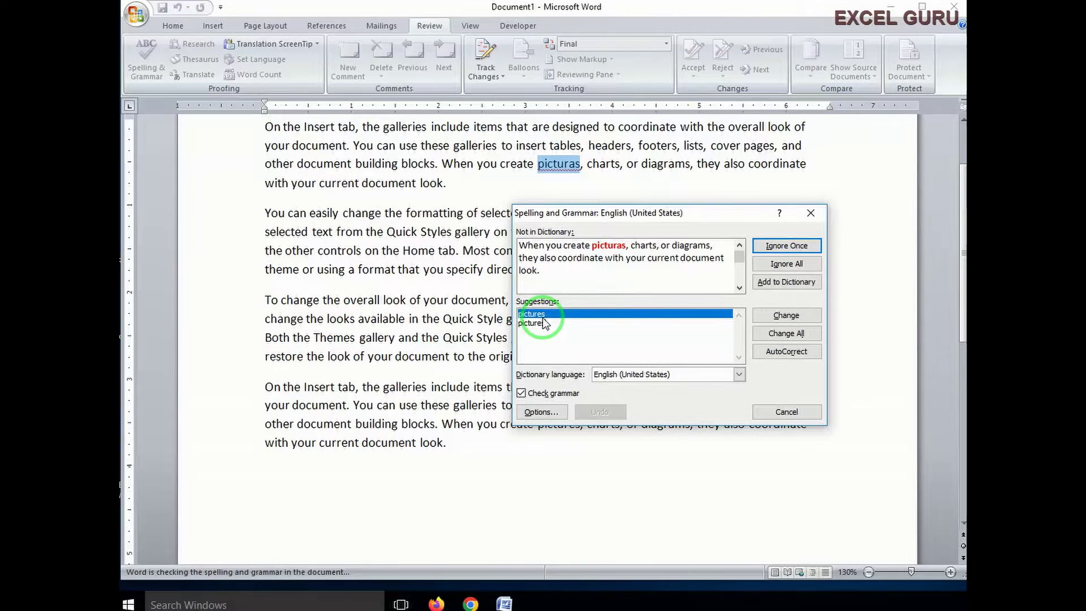
{"action": "left_click", "coordinate": [787, 317]}
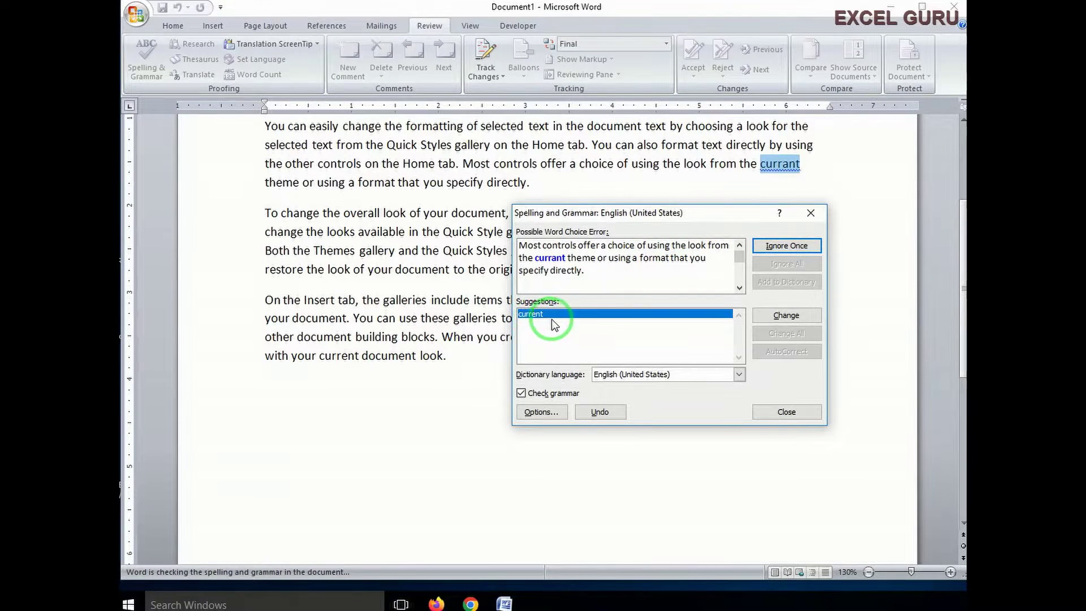
{"action": "left_click", "coordinate": [764, 315]}
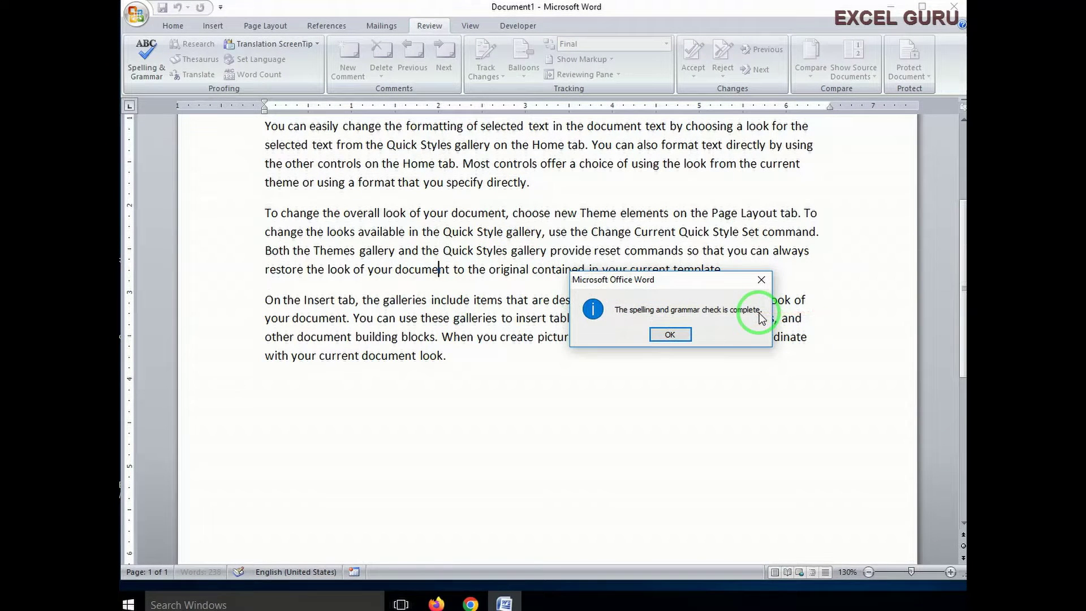
{"action": "left_click", "coordinate": [671, 335]}
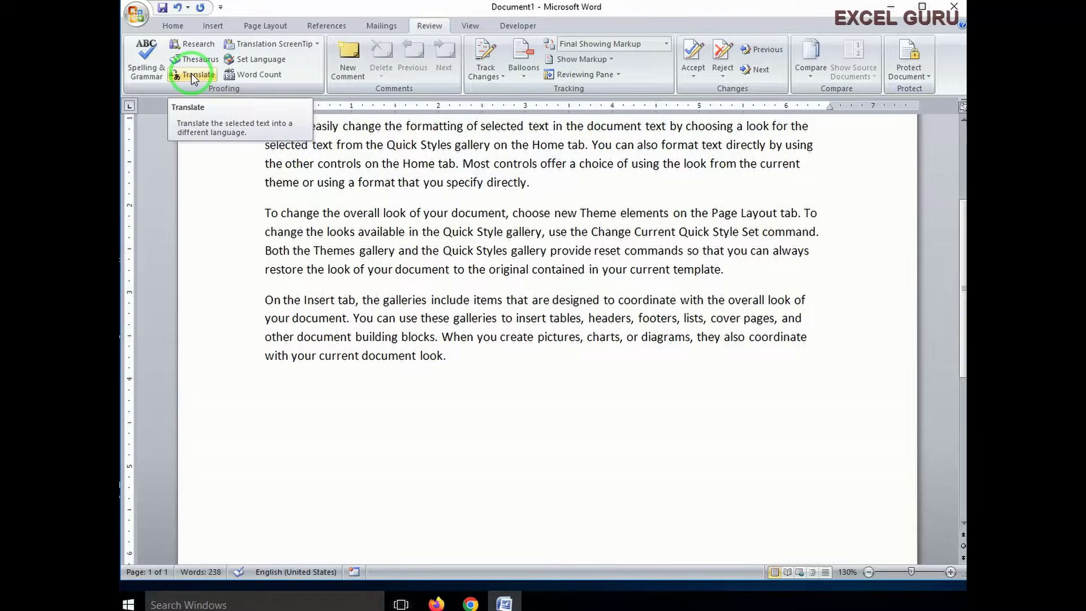
Try the Translate research pane, close it, and bring up the Set Language dialog
{"action": "left_click", "coordinate": [189, 74]}
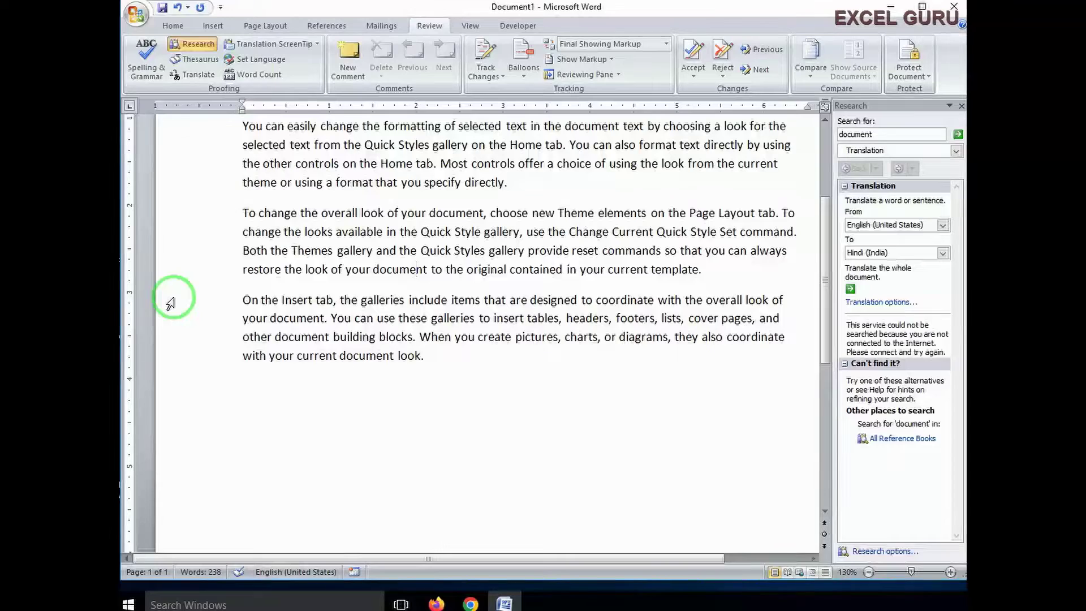
{"action": "left_click", "coordinate": [192, 44]}
{"action": "left_click", "coordinate": [256, 59]}
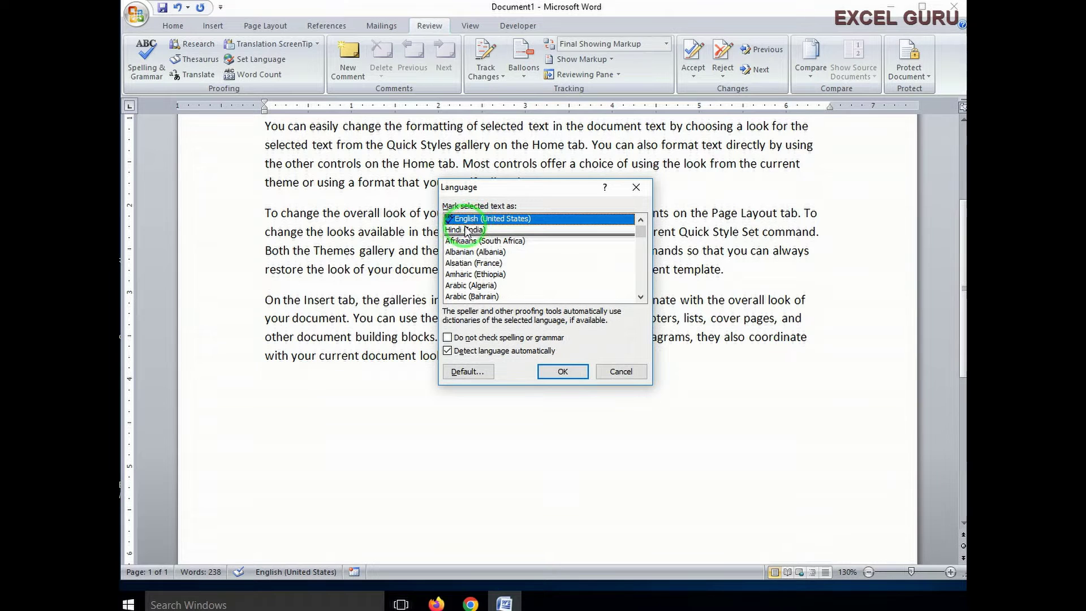
Confirm English (United States) as the text's proofing language
{"action": "left_click", "coordinate": [563, 371]}
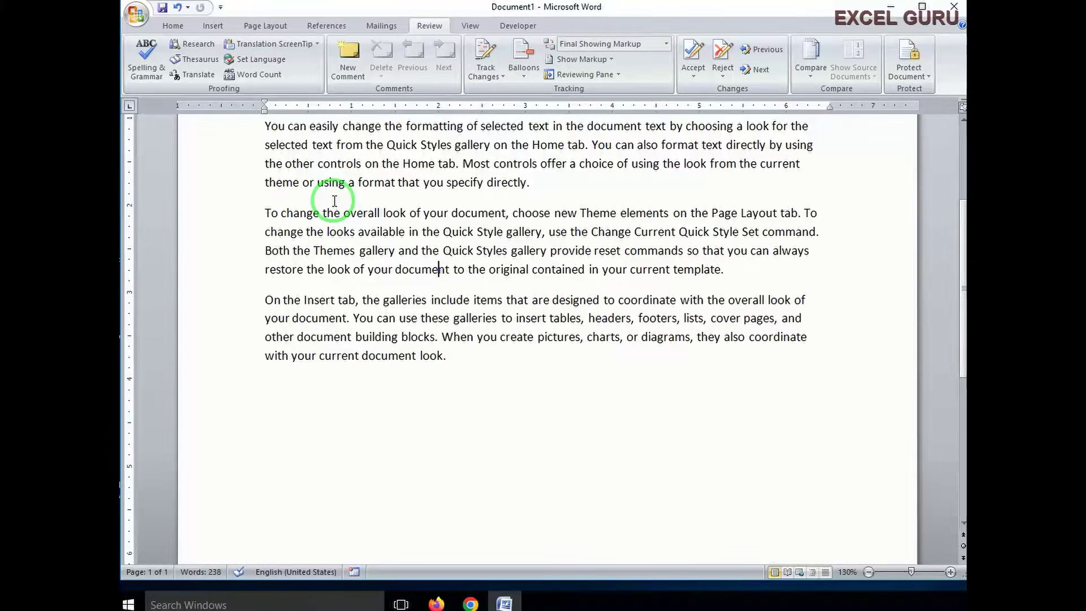
{"action": "left_click", "coordinate": [256, 73]}
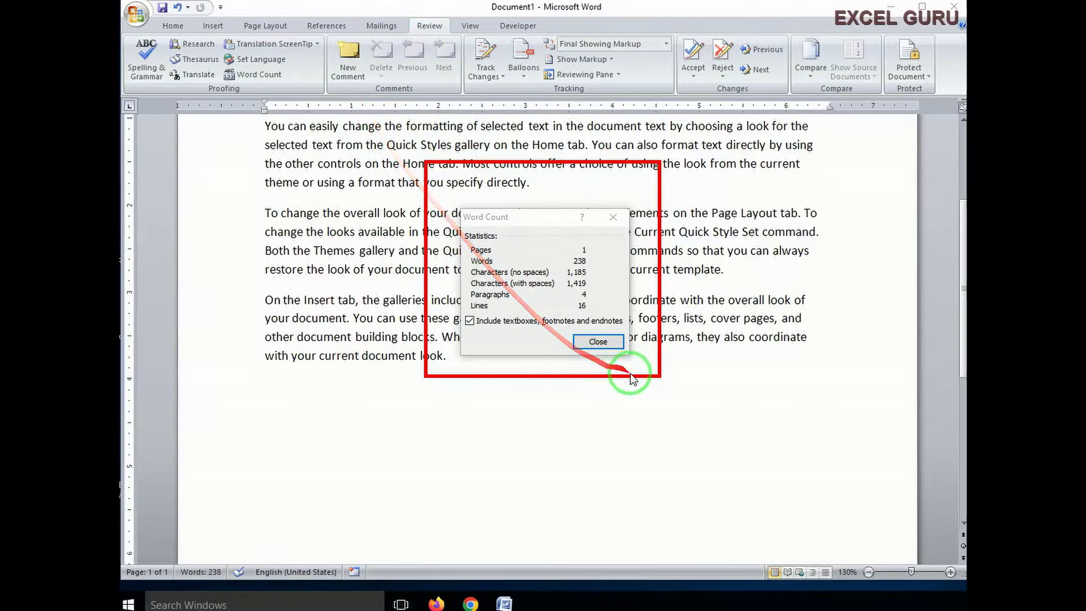
{"action": "left_click", "coordinate": [598, 341]}
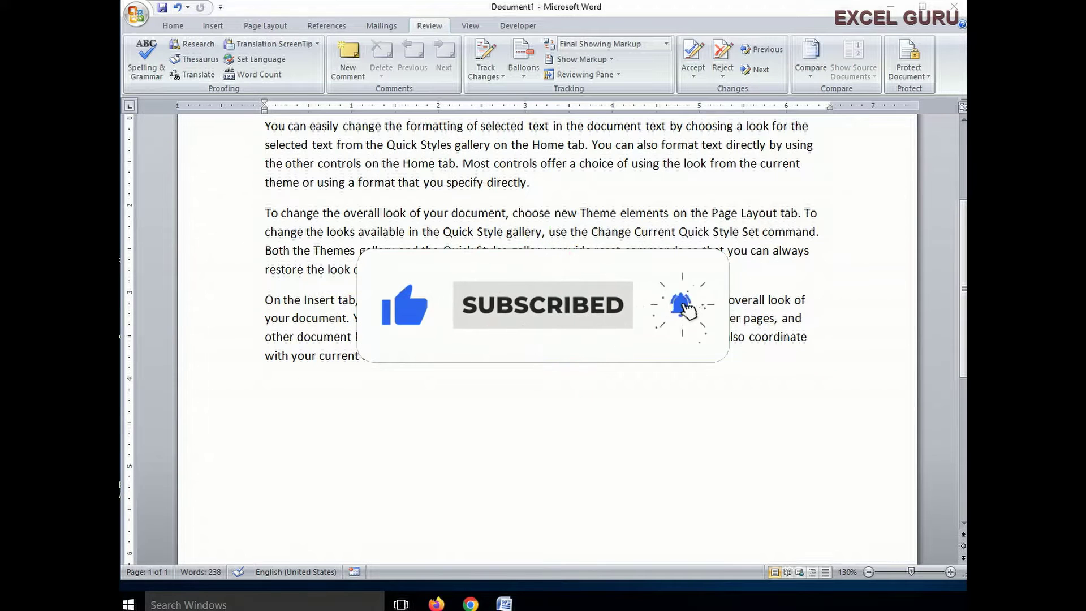
{"action": "left_click", "coordinate": [395, 337]}
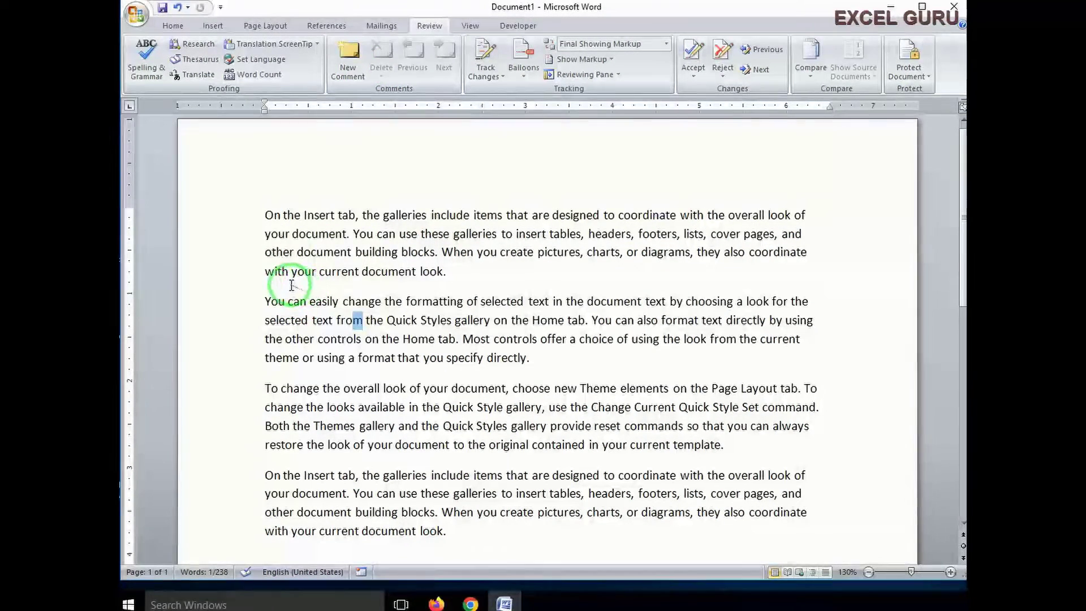
{"action": "left_click_drag", "start_coordinate": [264, 215], "coordinate": [373, 212]}
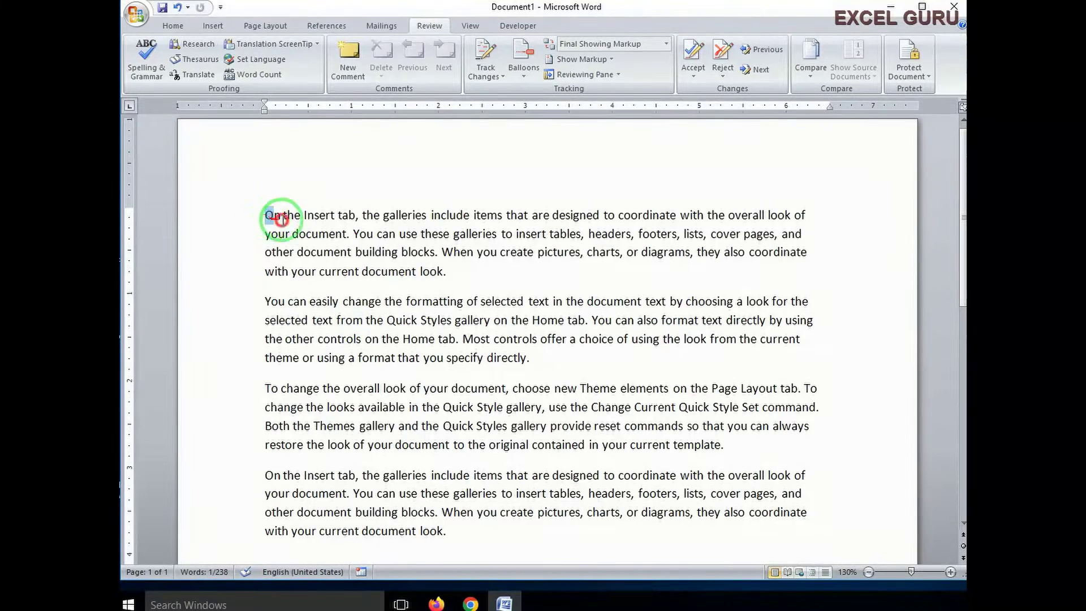
Select 'On the Insert tab,' and attach comment WU1 to it
{"action": "left_click_drag", "start_coordinate": [373, 212], "coordinate": [360, 214]}
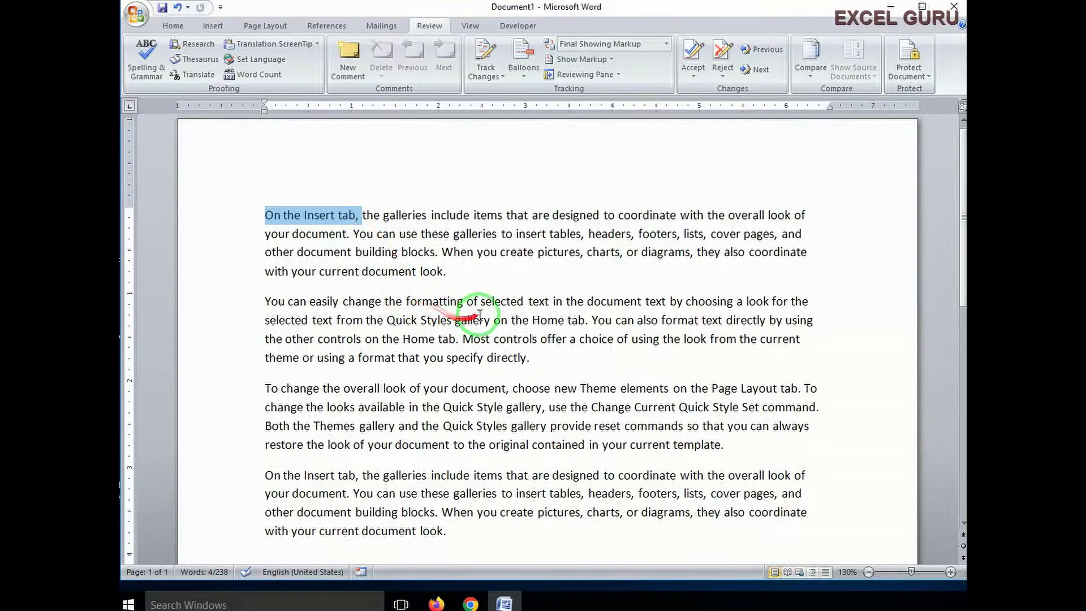
{"action": "left_click", "coordinate": [350, 66]}
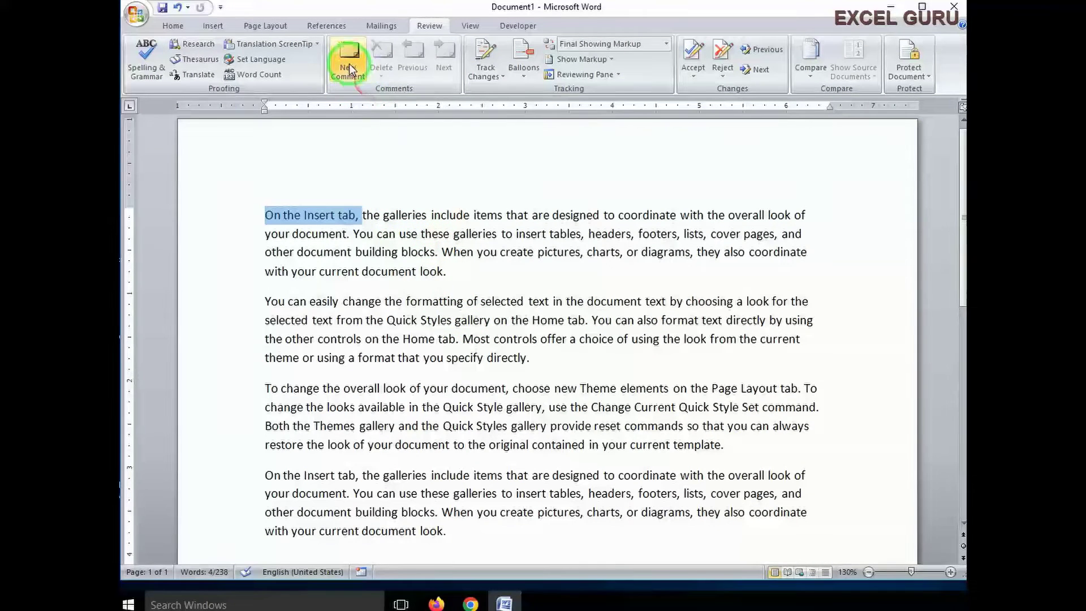
{"action": "left_click", "coordinate": [350, 67]}
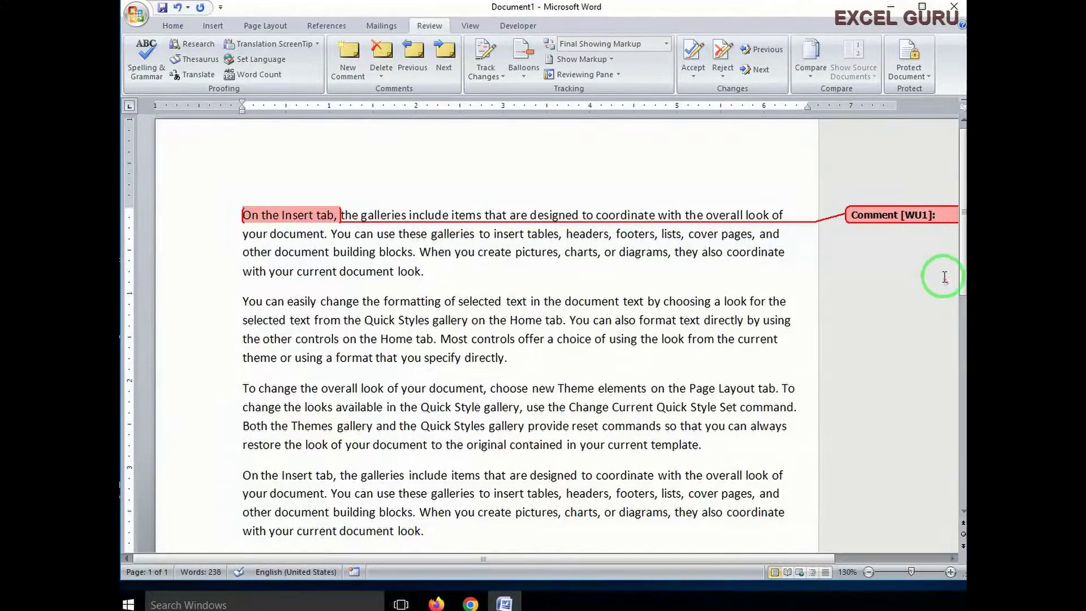
{"action": "left_click_drag", "start_coordinate": [669, 256], "coordinate": [677, 380]}
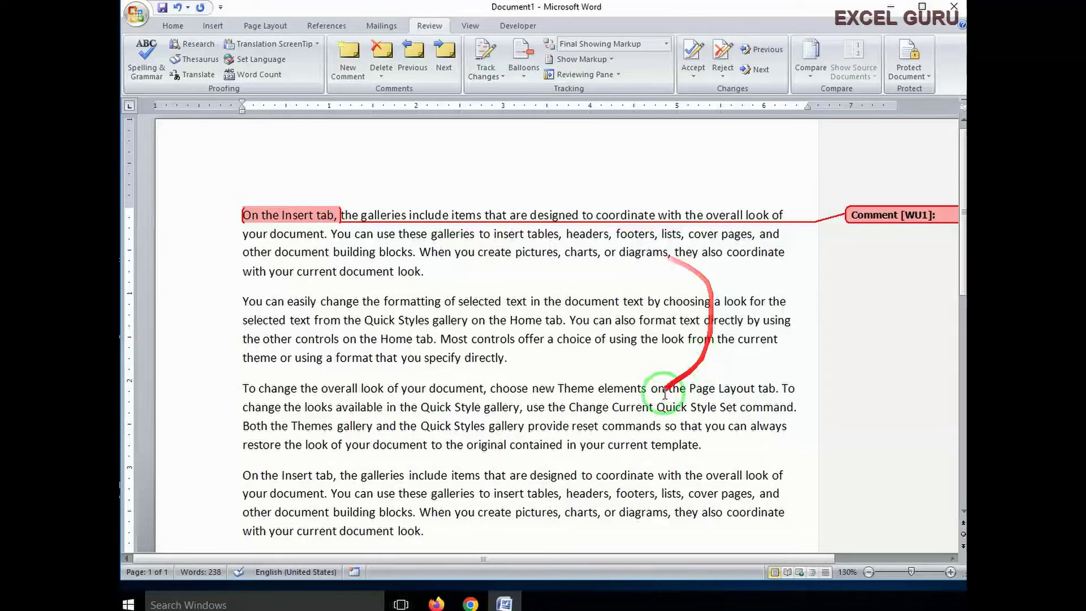
Select 'To change' in the third paragraph and add comment WU2
{"action": "left_click_drag", "start_coordinate": [298, 388], "coordinate": [285, 388]}
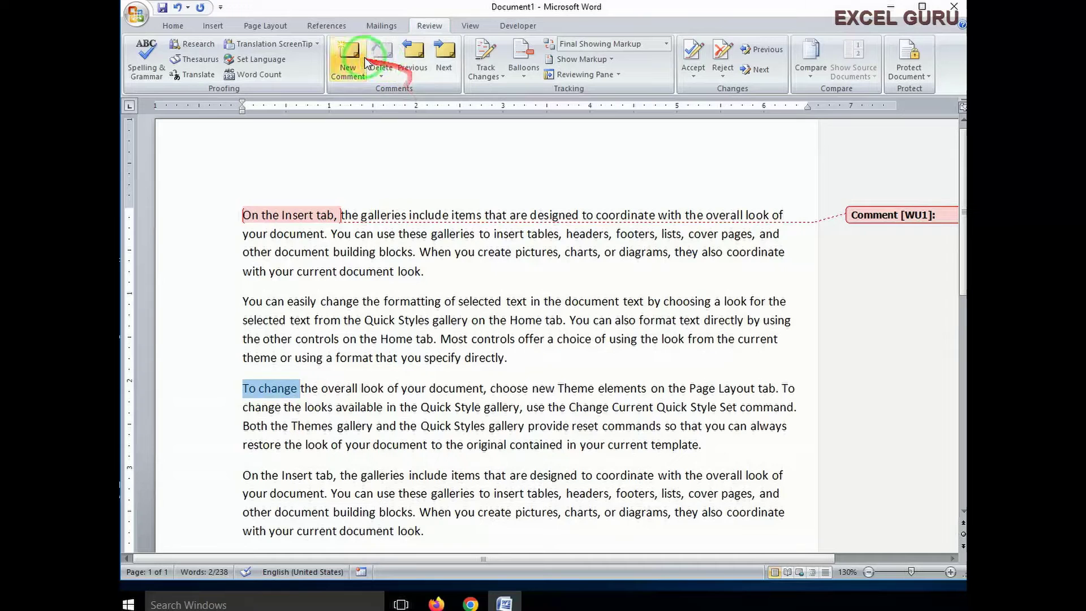
{"action": "left_click", "coordinate": [348, 60]}
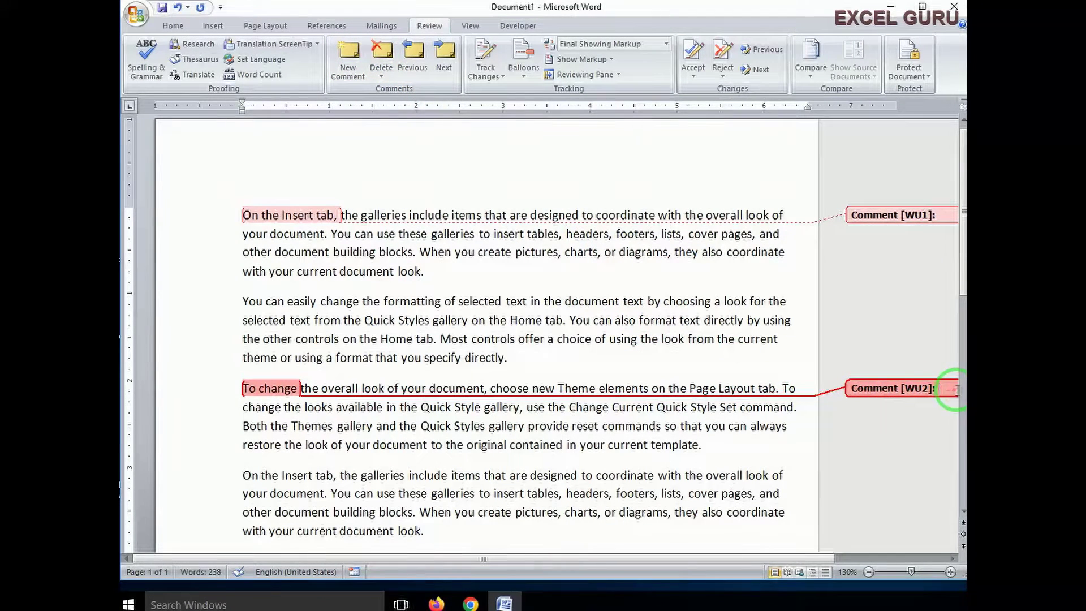
{"action": "left_click", "coordinate": [414, 85]}
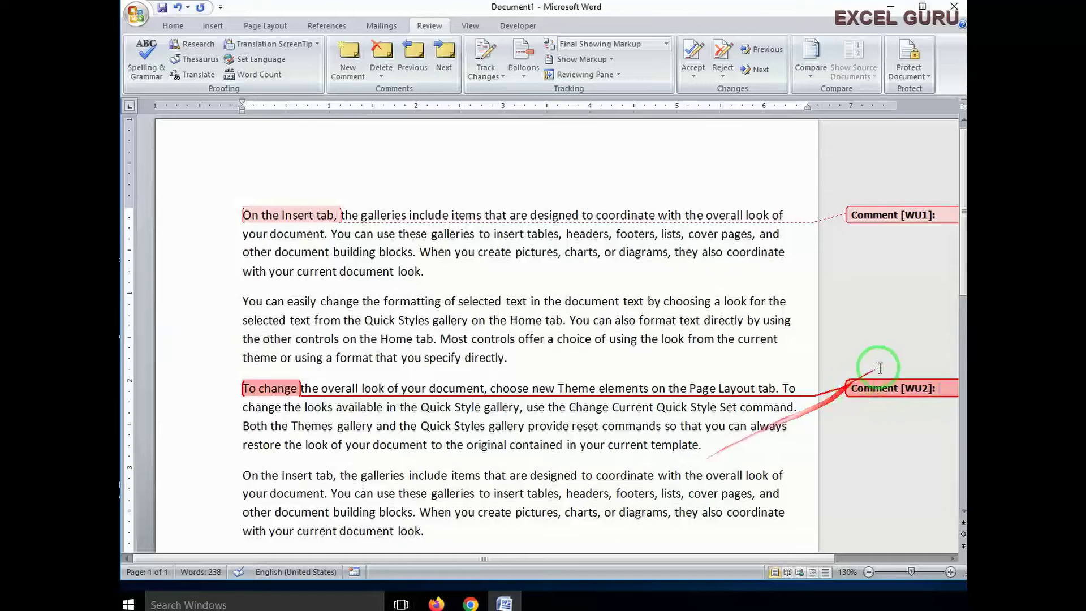
Delete the comment on 'To change' and add a new comment on 'change' instead
{"action": "left_click", "coordinate": [382, 52]}
{"action": "left_click", "coordinate": [273, 406]}
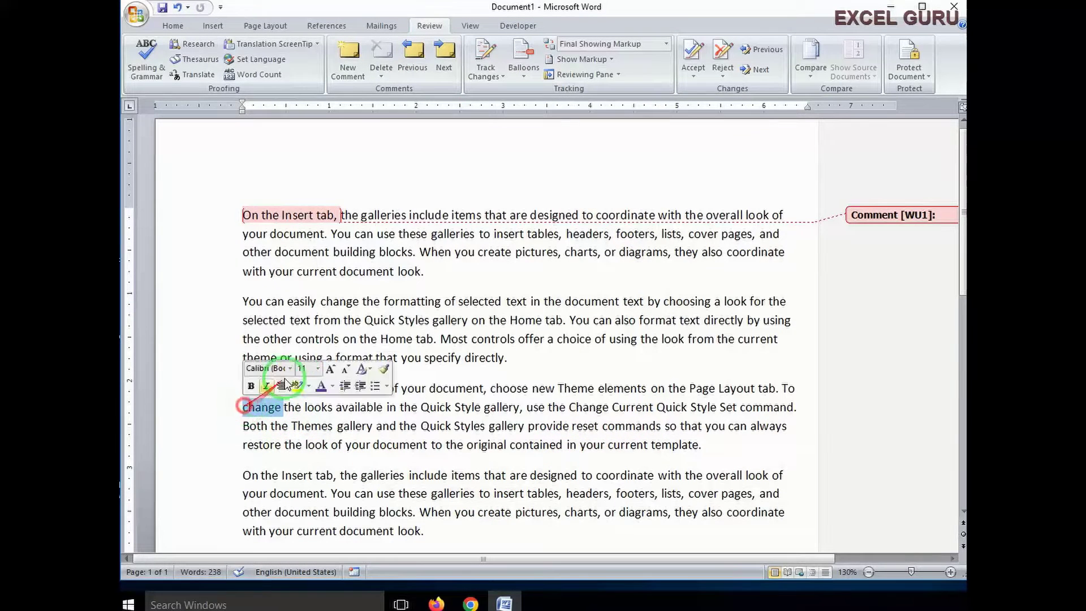
{"action": "left_click", "coordinate": [348, 57]}
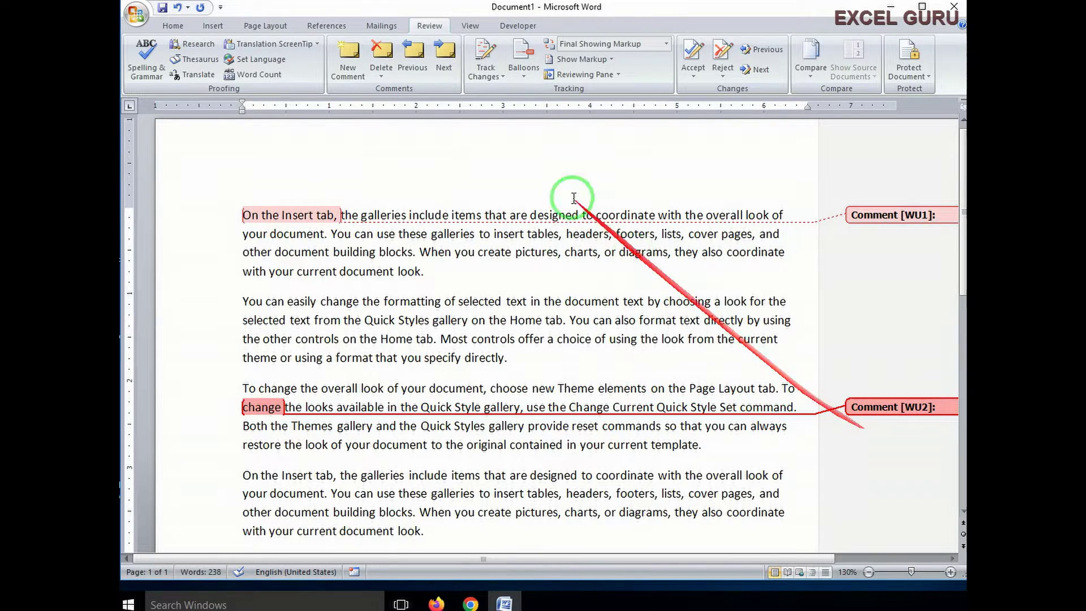
Step back and forth between comments WU1 and WU2 with Previous and Next
{"action": "left_click", "coordinate": [400, 72]}
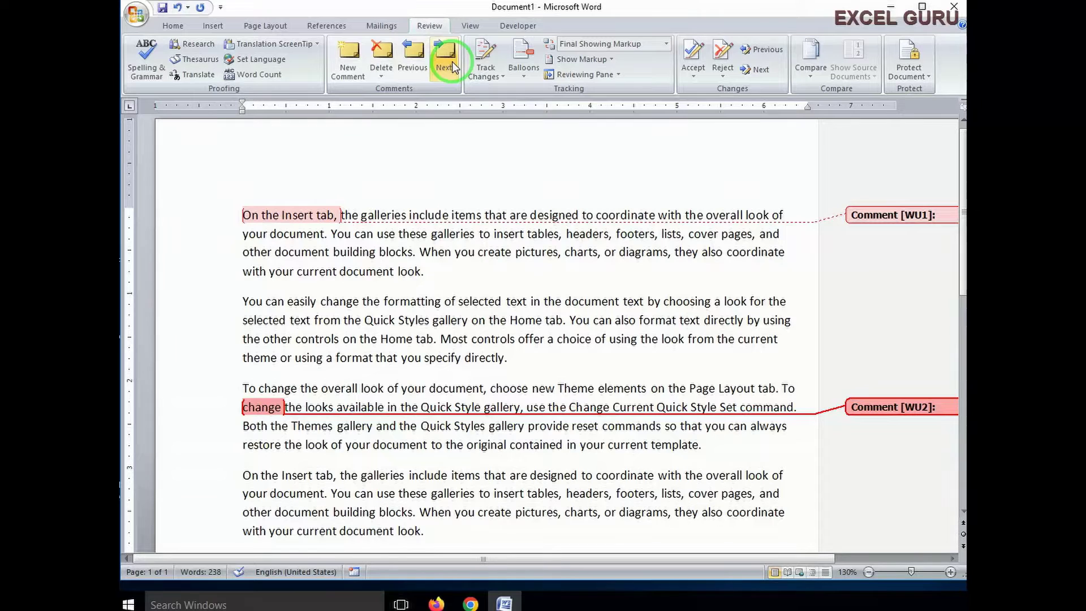
{"action": "left_click_drag", "start_coordinate": [445, 66], "coordinate": [381, 264]}
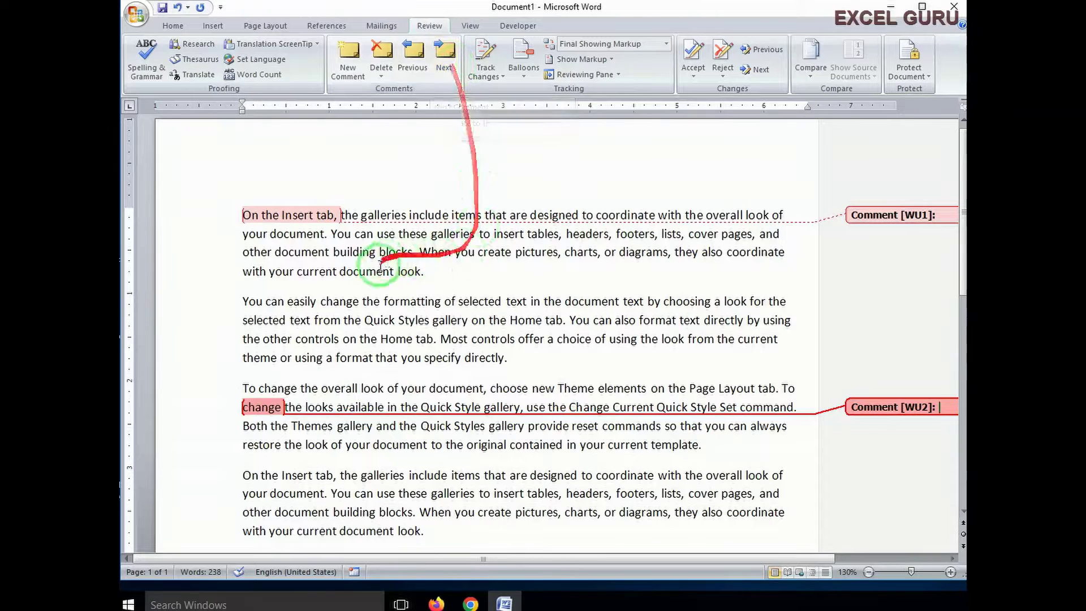
{"action": "left_click", "coordinate": [413, 54]}
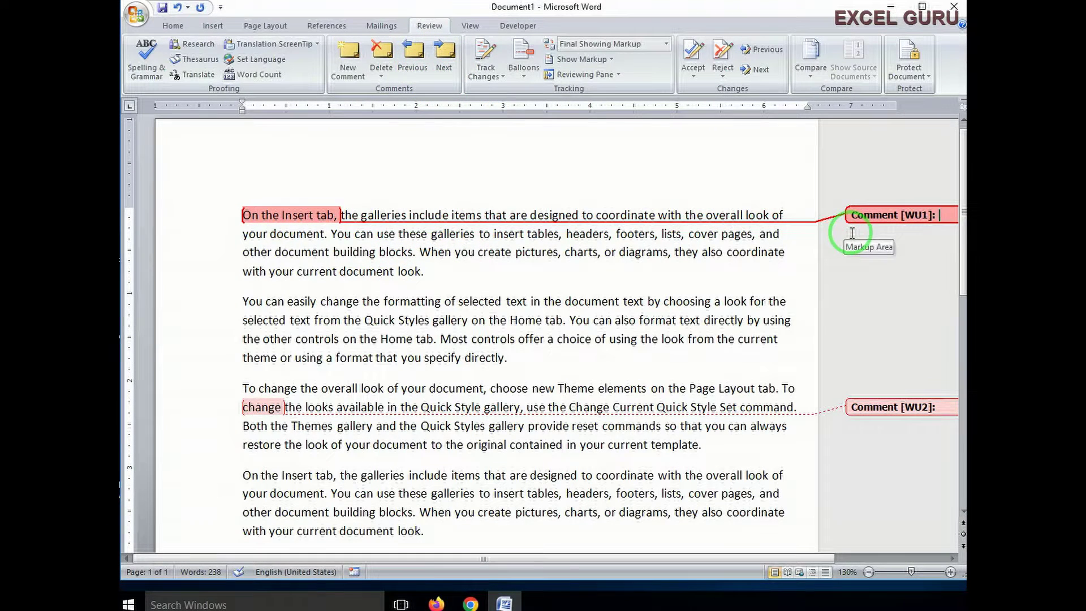
{"action": "left_click", "coordinate": [444, 54]}
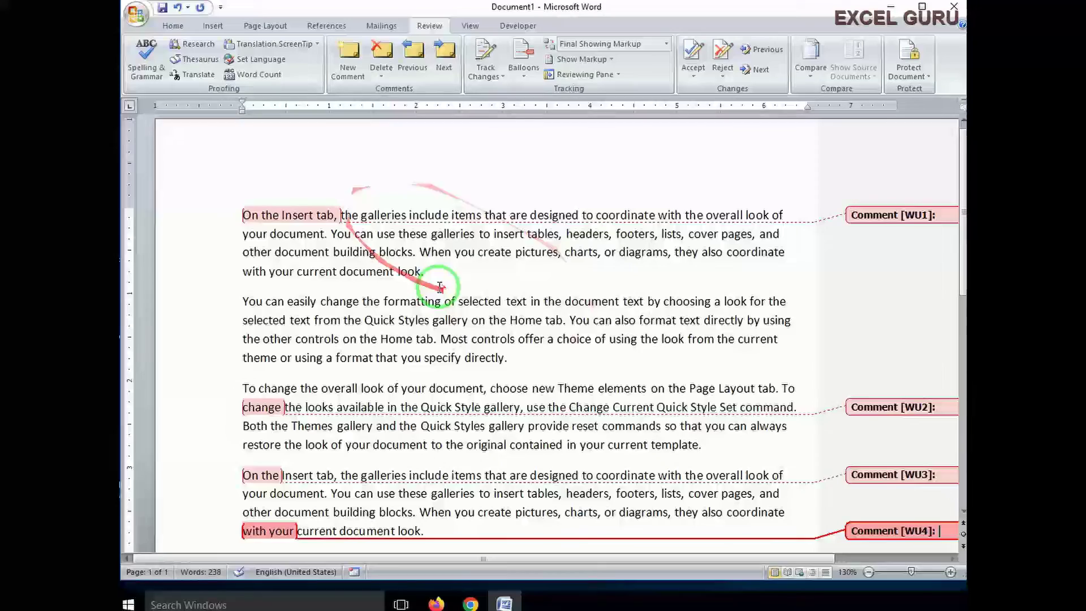
{"action": "scroll", "coordinate": [719, 399], "scroll_direction": "down", "scroll_amount": 2}
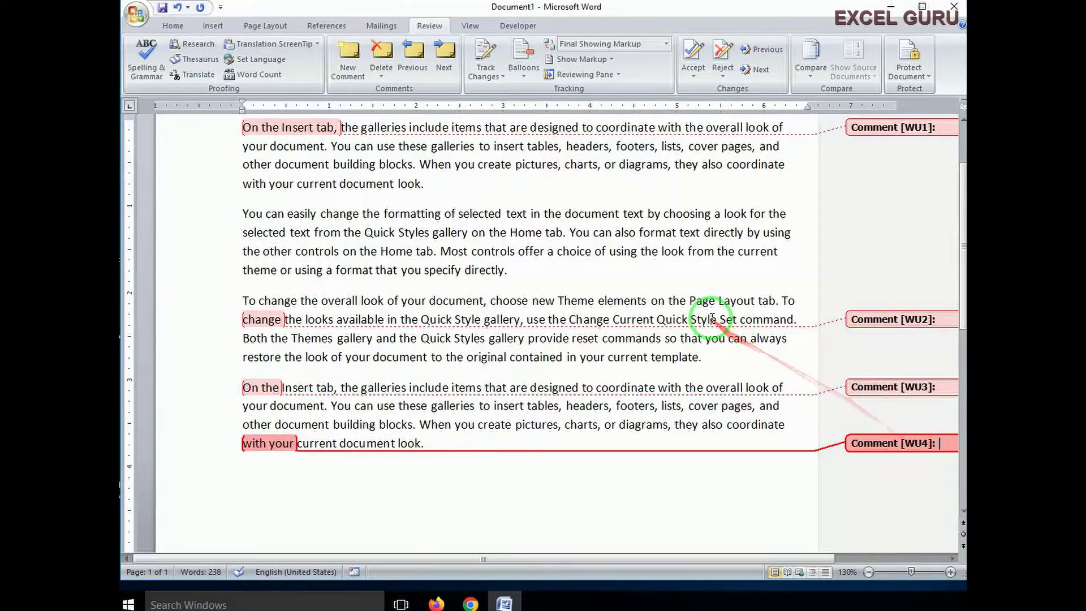
{"action": "scroll", "coordinate": [703, 315], "scroll_direction": "up", "scroll_amount": 2}
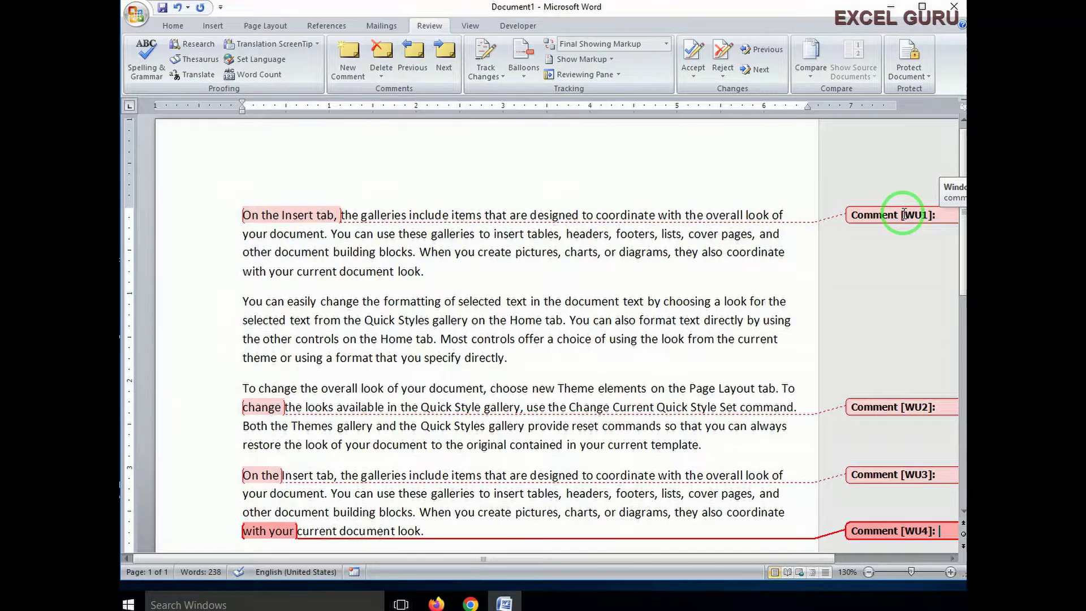
{"action": "left_click", "coordinate": [524, 75]}
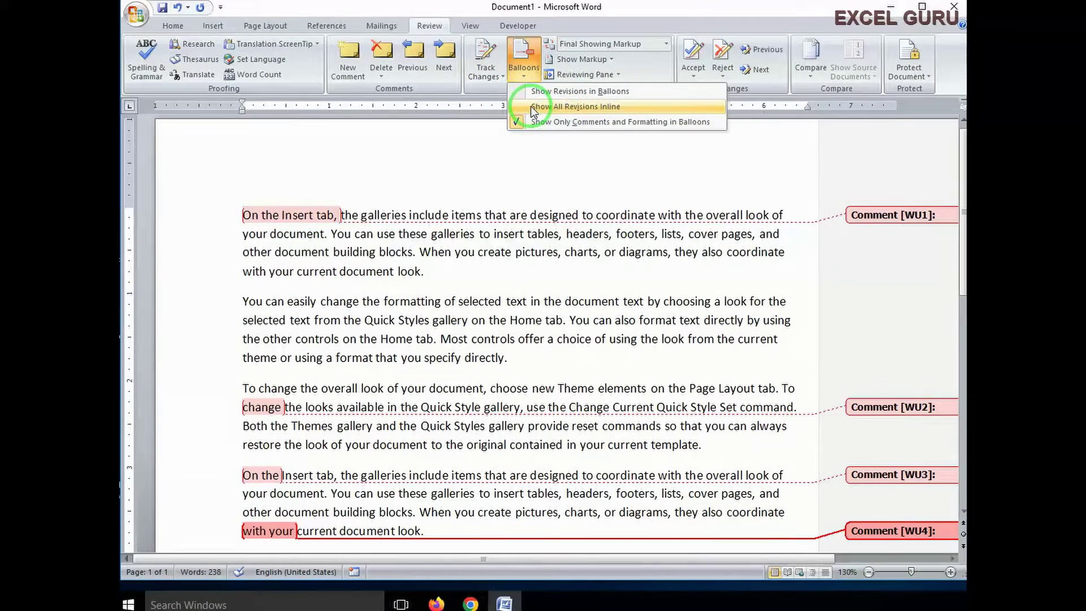
{"action": "left_click", "coordinate": [576, 106]}
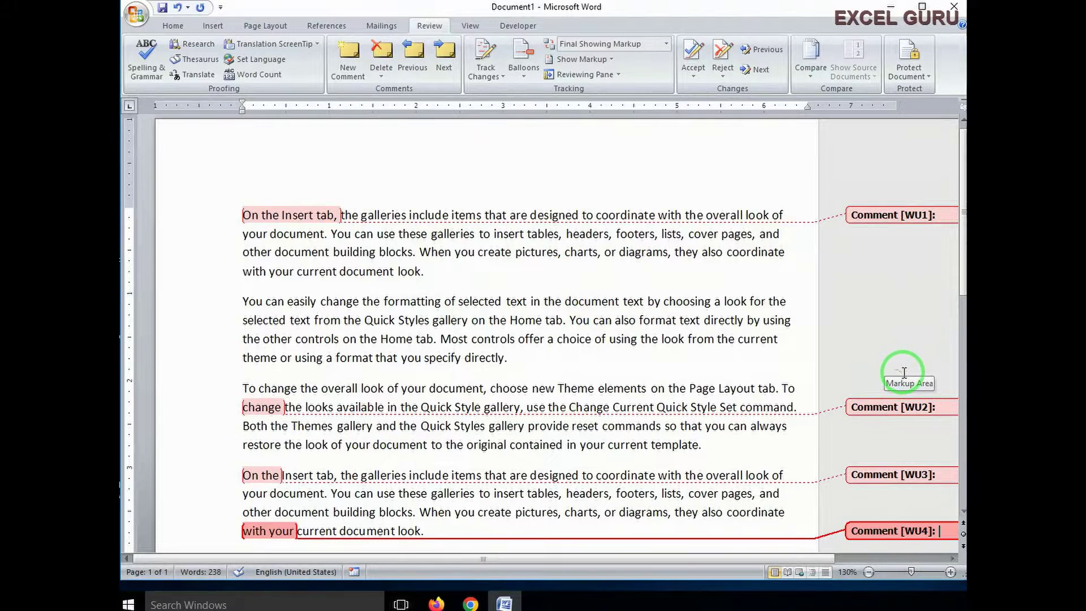
{"action": "left_click", "coordinate": [524, 67]}
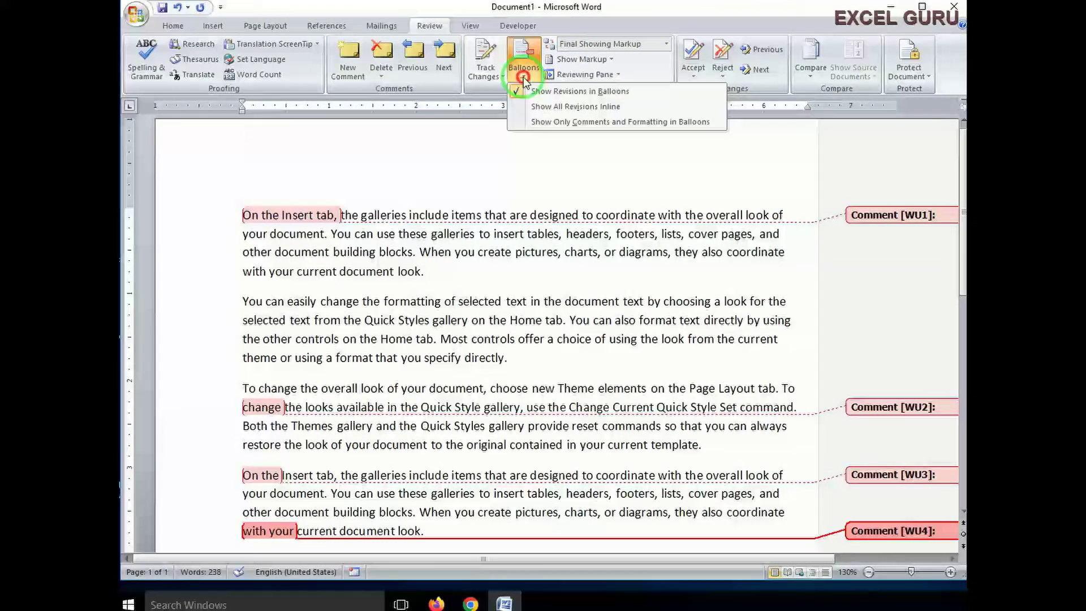
{"action": "left_click", "coordinate": [536, 123]}
{"action": "scroll", "coordinate": [523, 371], "scroll_direction": "down", "scroll_amount": 2}
{"action": "scroll", "coordinate": [523, 370], "scroll_direction": "up", "scroll_amount": 2}
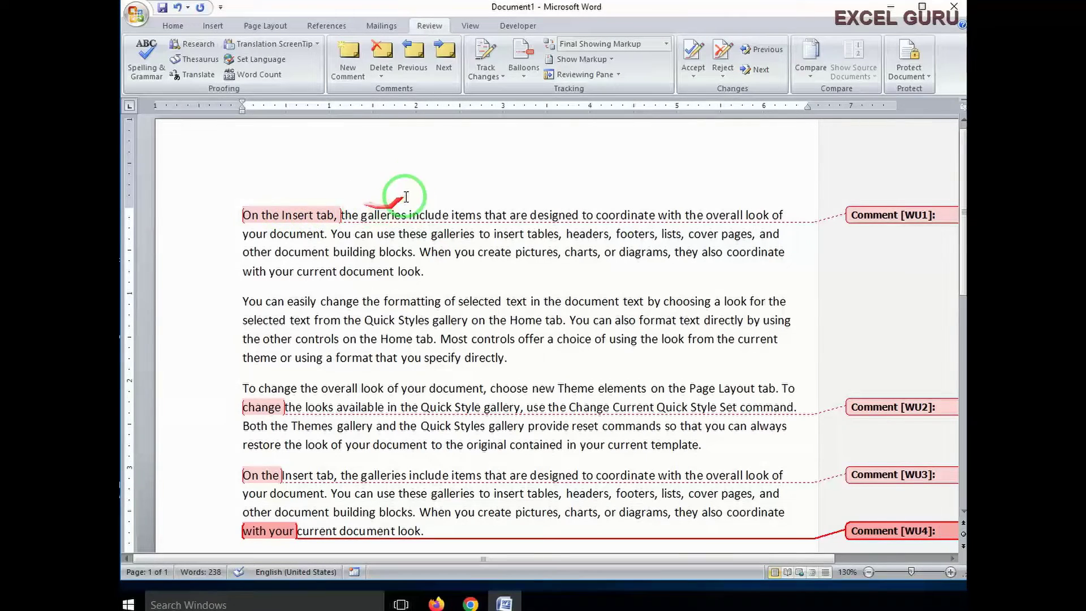
{"action": "left_click", "coordinate": [665, 44]}
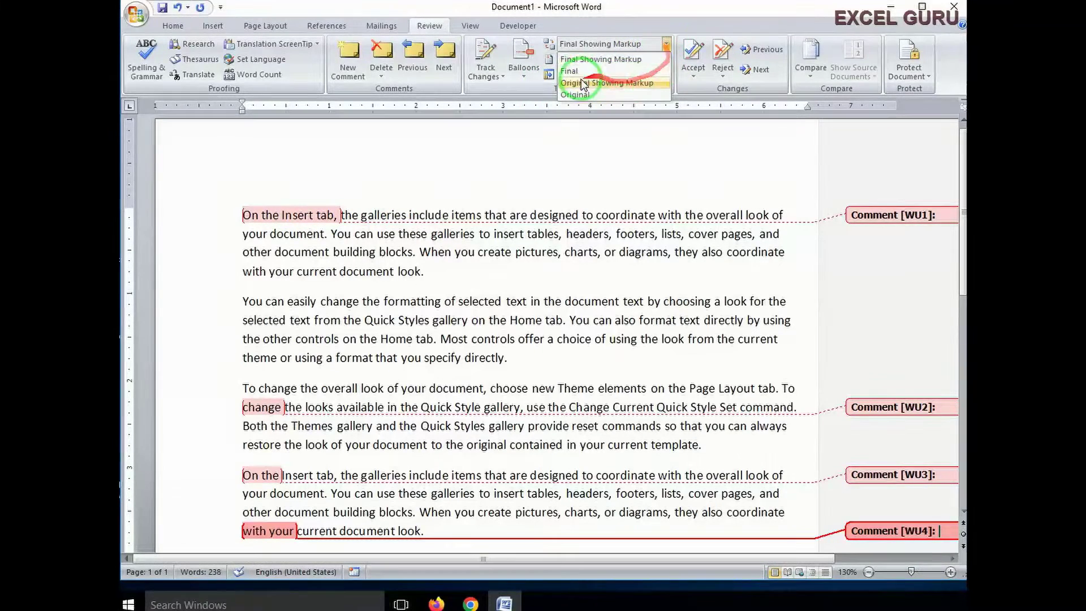
{"action": "left_click", "coordinate": [575, 72]}
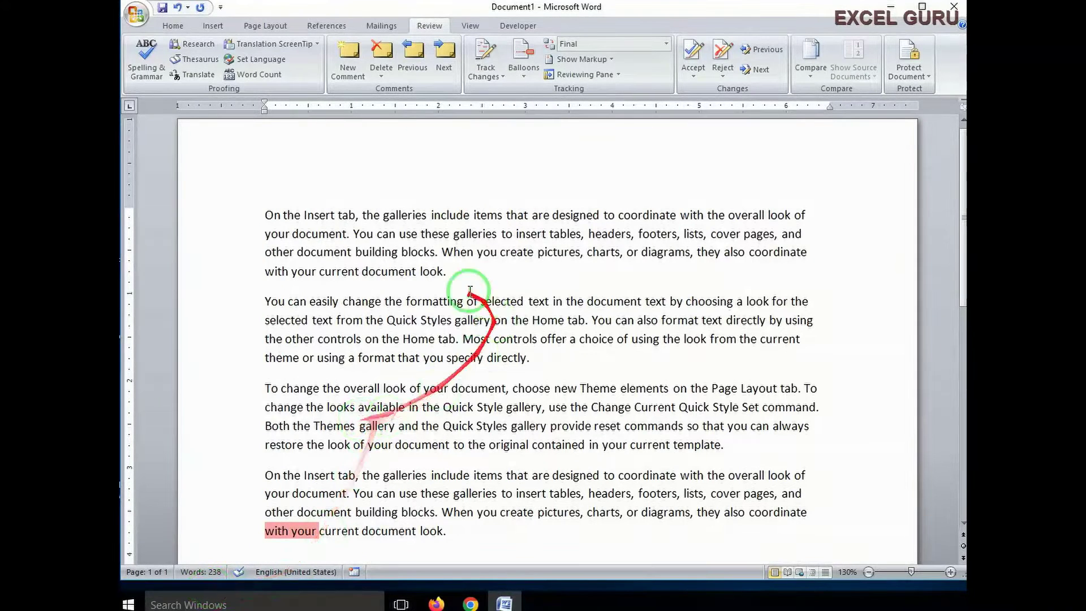
{"action": "left_click", "coordinate": [667, 45]}
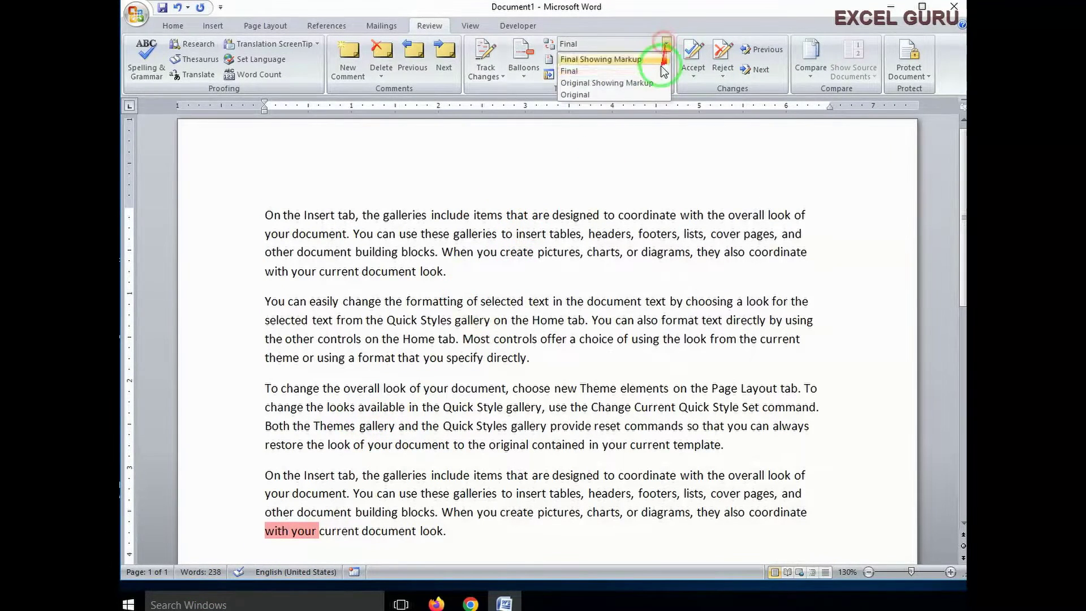
{"action": "left_click", "coordinate": [599, 60]}
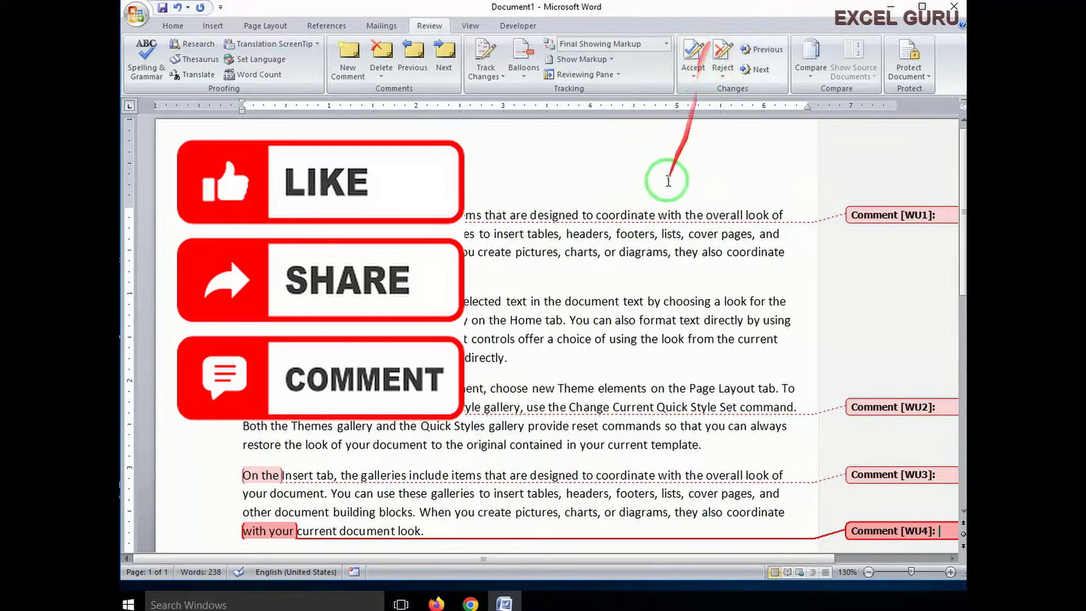
Accept two changes from the document start, then reject the next tracked insertion
{"action": "left_click", "coordinate": [695, 78]}
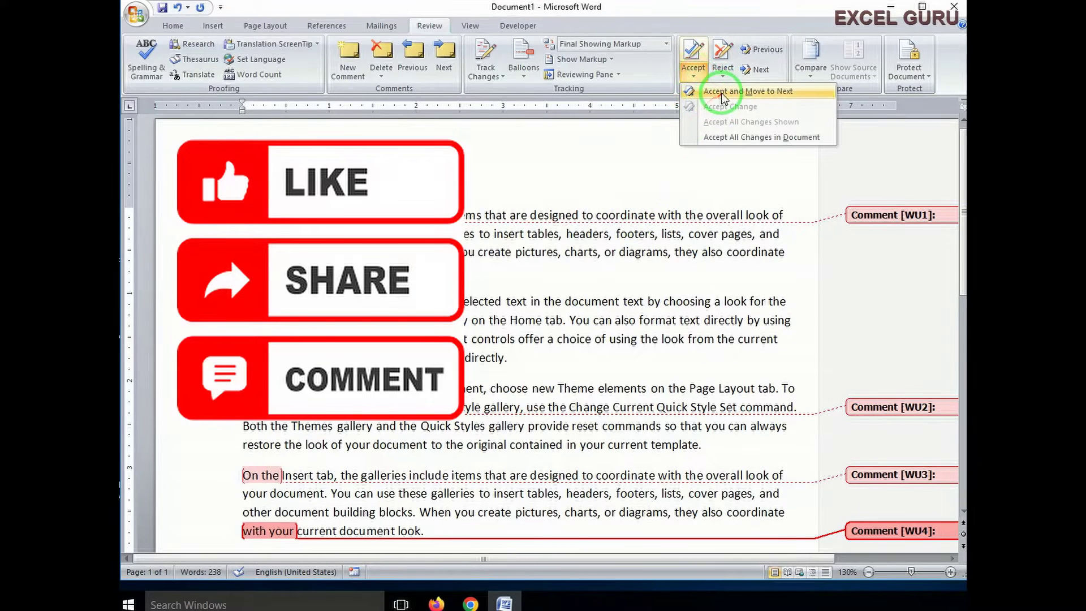
{"action": "left_click", "coordinate": [718, 95]}
{"action": "left_click", "coordinate": [637, 335]}
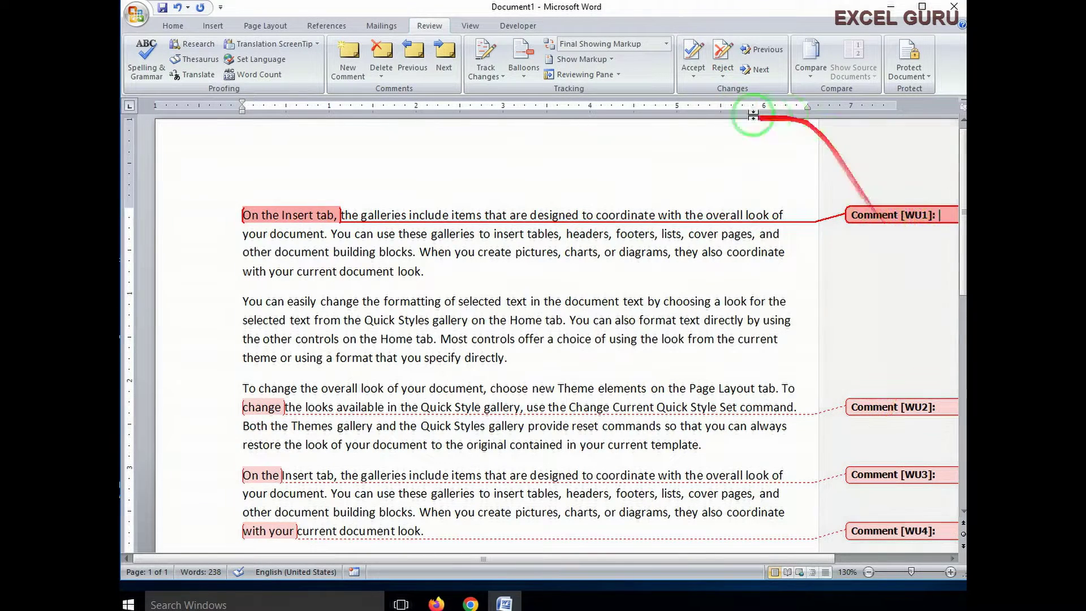
{"action": "left_click", "coordinate": [693, 72]}
{"action": "left_click", "coordinate": [846, 411]}
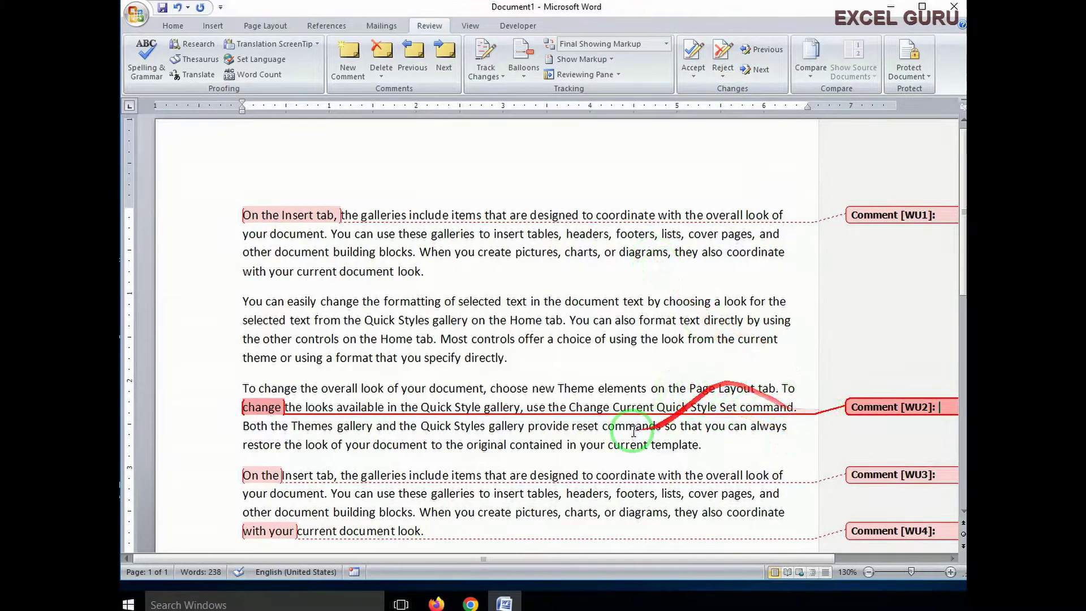
{"action": "left_click", "coordinate": [723, 72]}
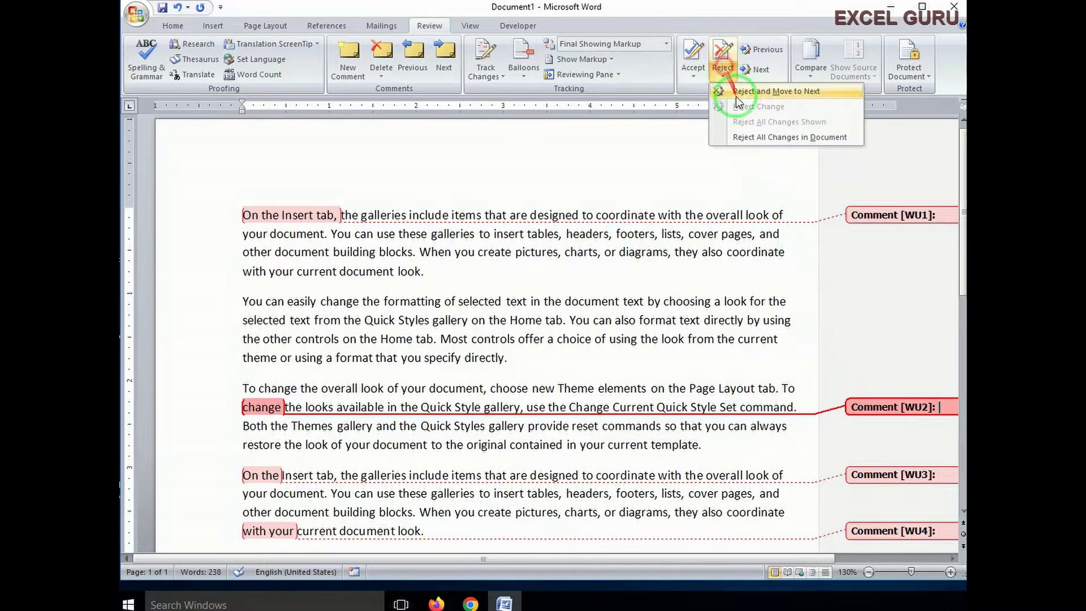
{"action": "left_click", "coordinate": [745, 92]}
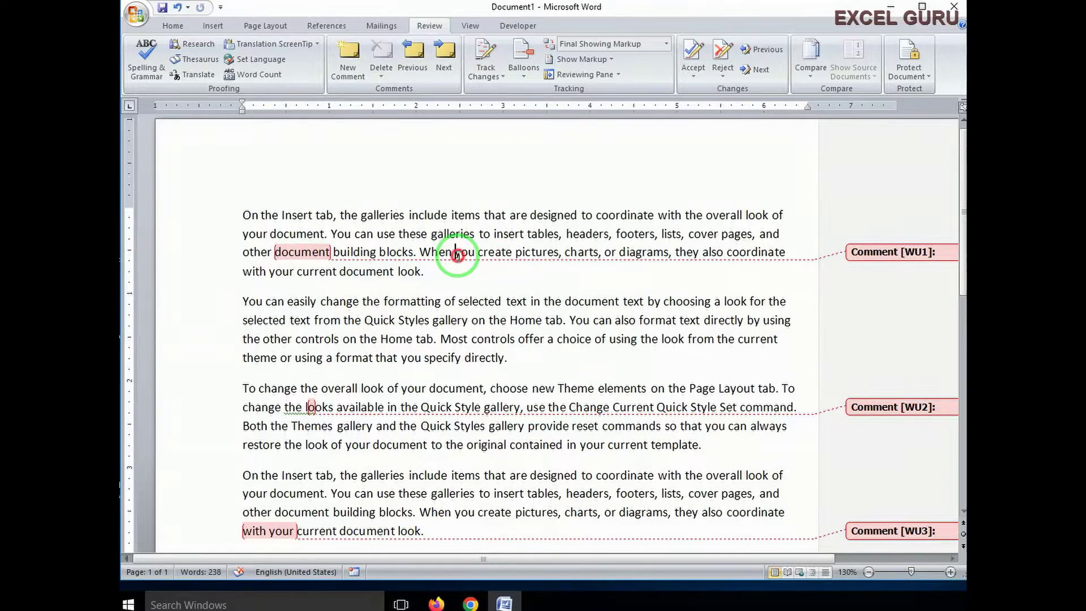
Select the comment on 'document' and reject all changes in the document
{"action": "left_click", "coordinate": [316, 249]}
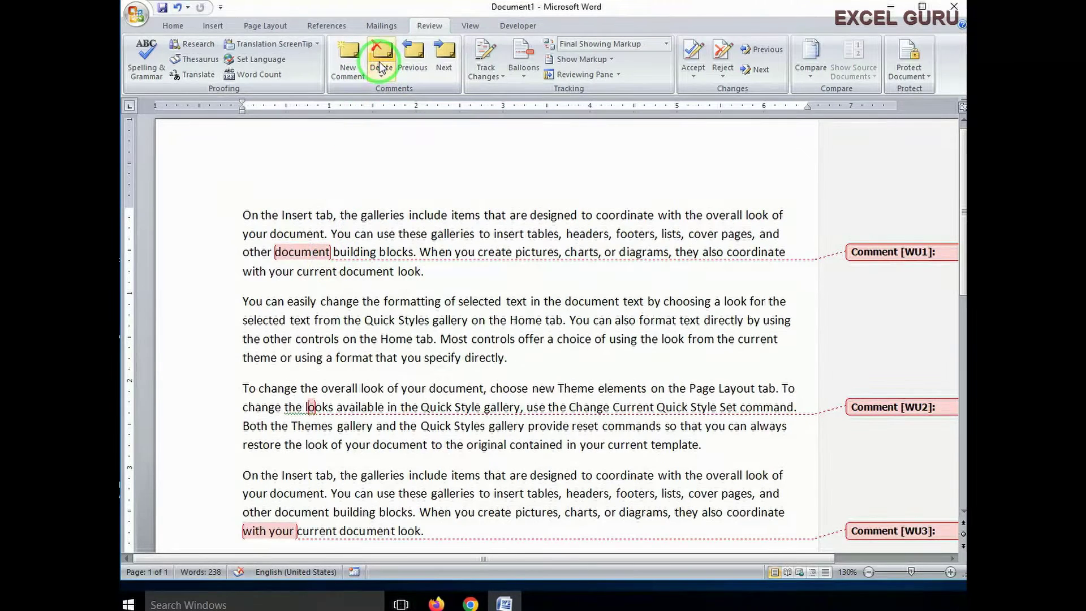
{"action": "left_click", "coordinate": [436, 301]}
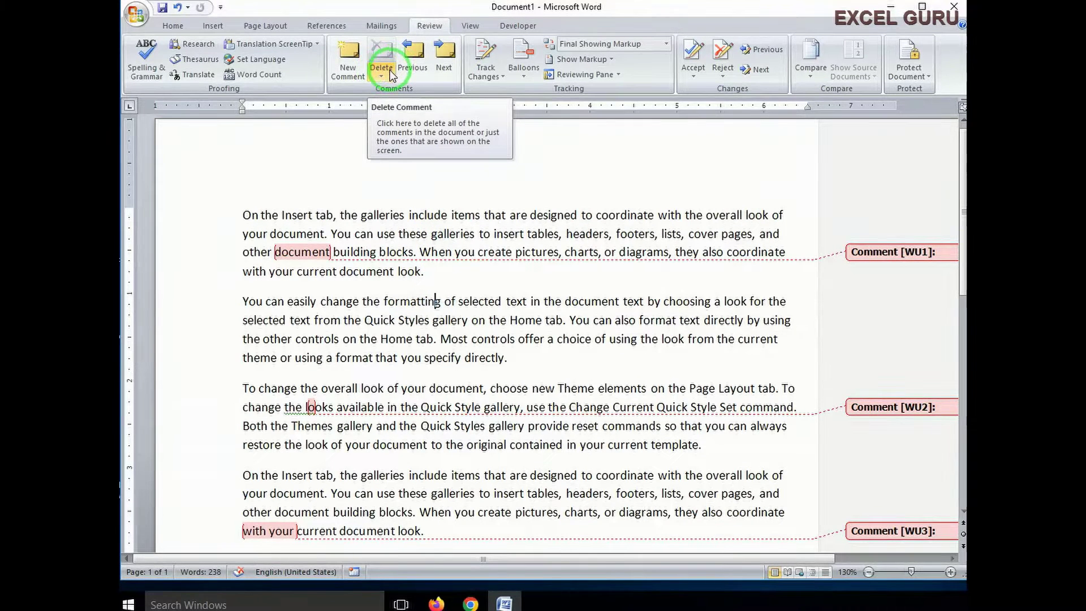
{"action": "left_click", "coordinate": [723, 79]}
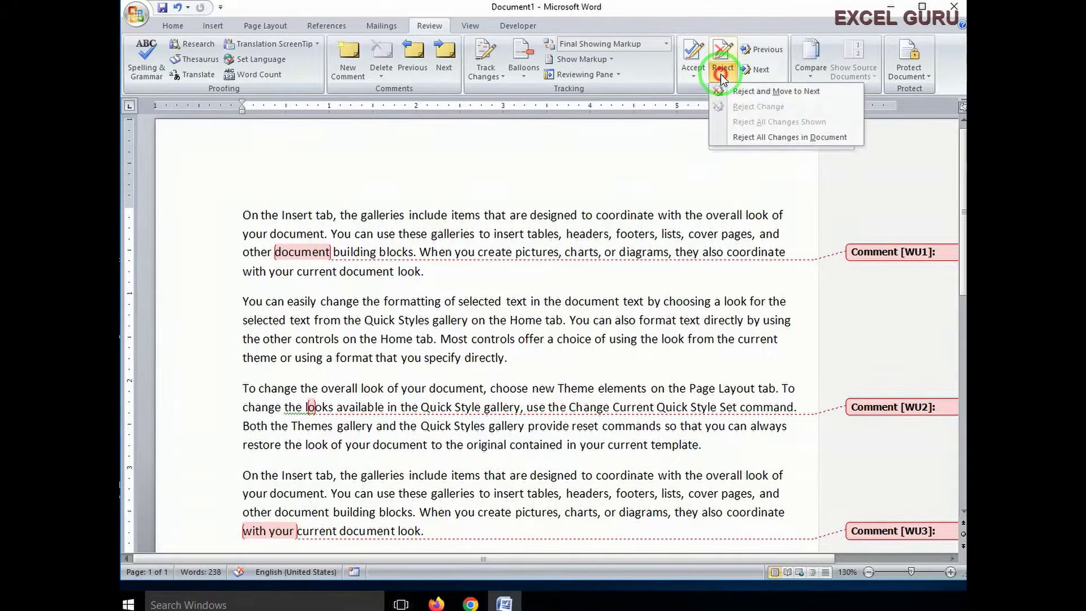
{"action": "left_click", "coordinate": [754, 136]}
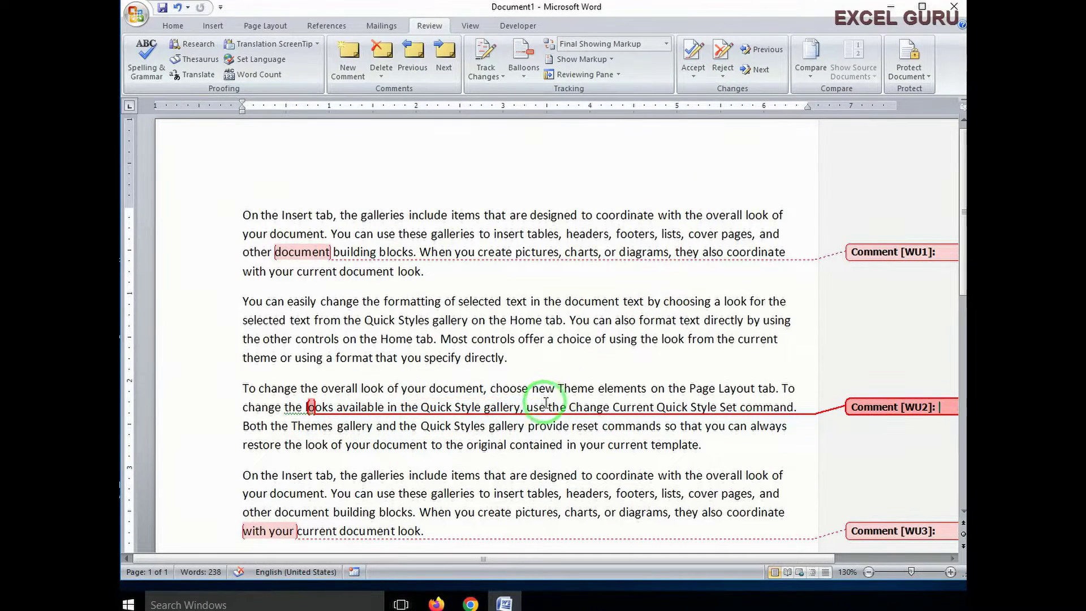
Reject the remaining changes in 'looks' and the last paragraph, removing every comment
{"action": "left_click", "coordinate": [723, 76]}
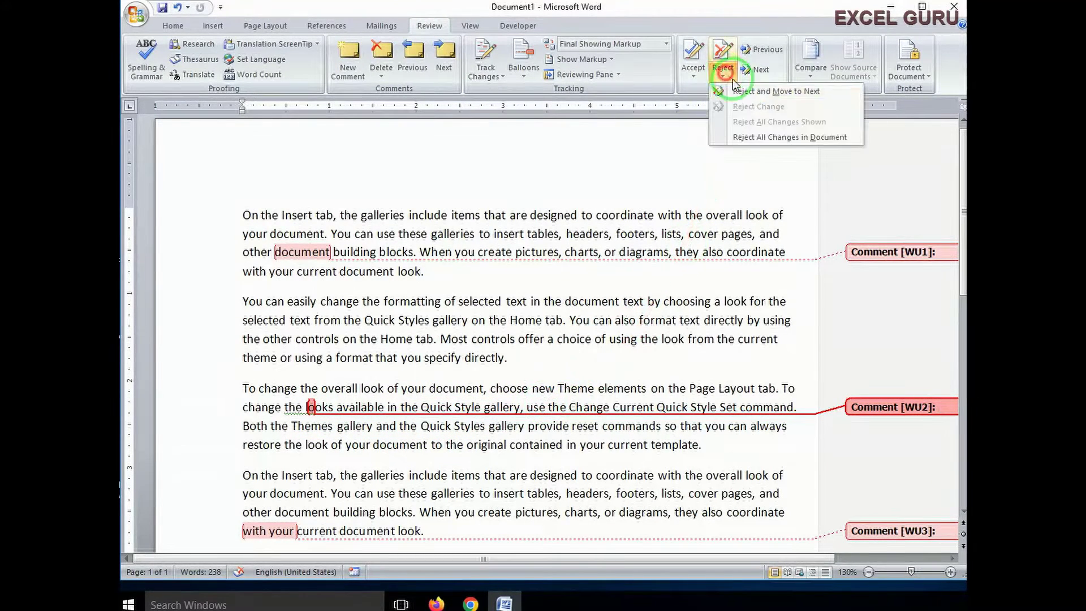
{"action": "left_click", "coordinate": [788, 91]}
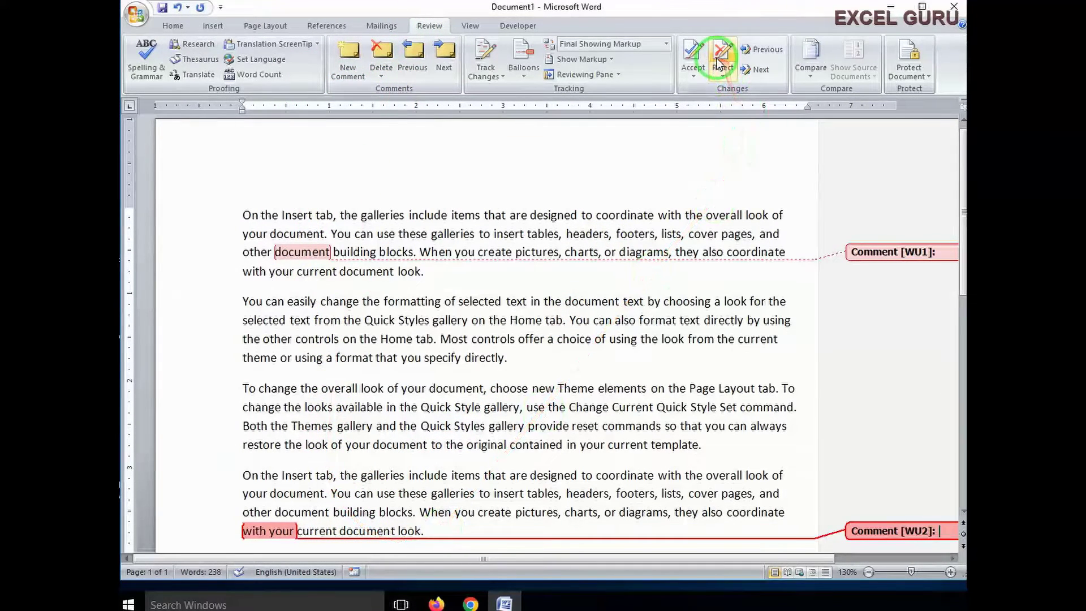
{"action": "left_click", "coordinate": [368, 444]}
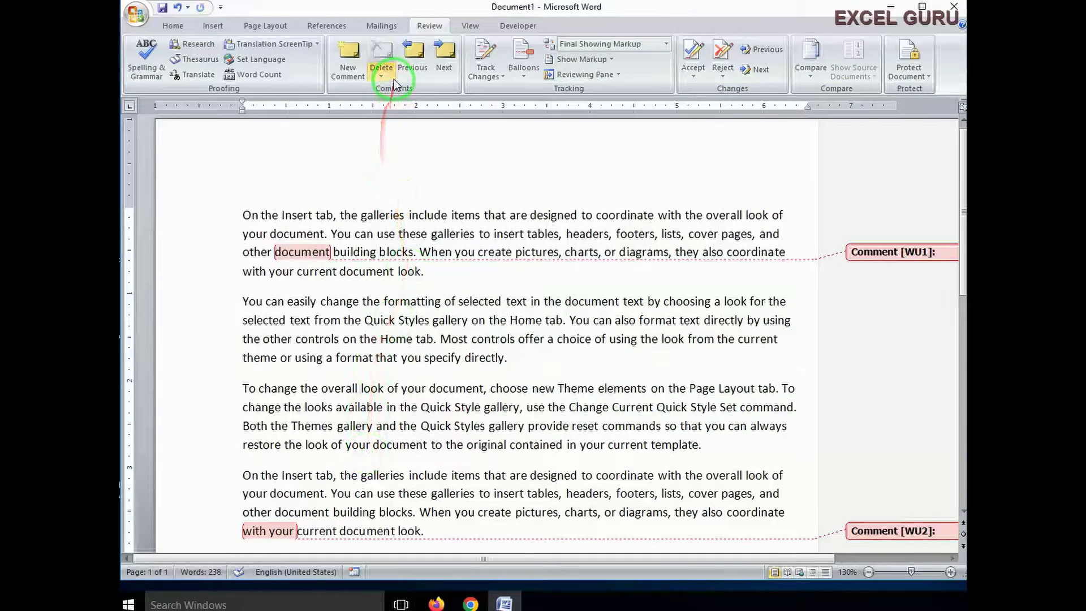
{"action": "left_click", "coordinate": [720, 77]}
{"action": "left_click", "coordinate": [753, 90]}
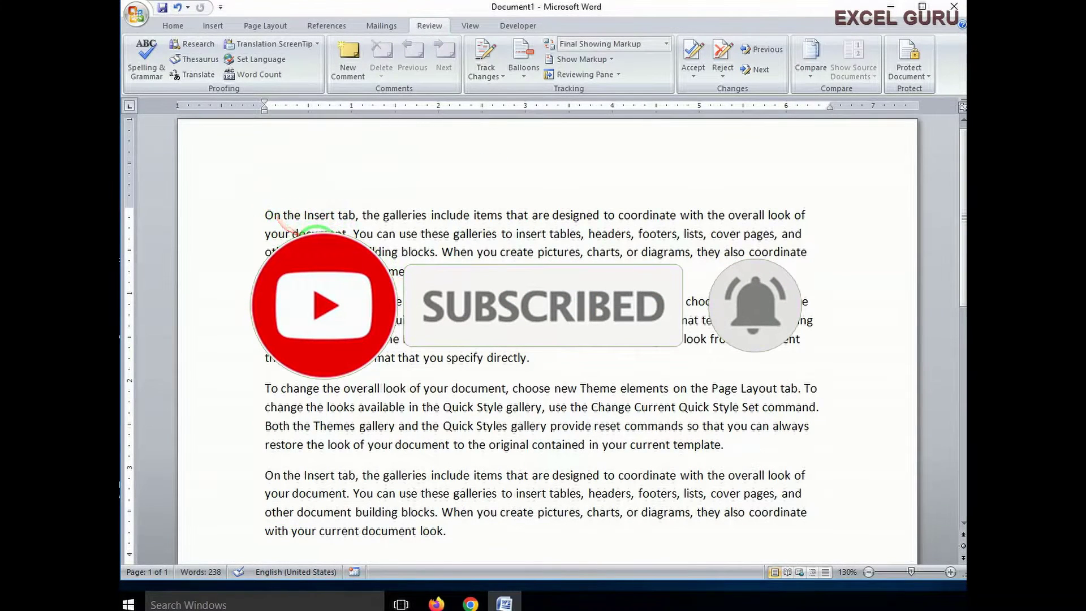
{"action": "mouse_move", "coordinate": [264, 210]}
{"action": "left_mouse_down"}
{"action": "mouse_move", "coordinate": [485, 511]}
{"action": "mouse_move", "coordinate": [483, 539]}
{"action": "left_mouse_up"}
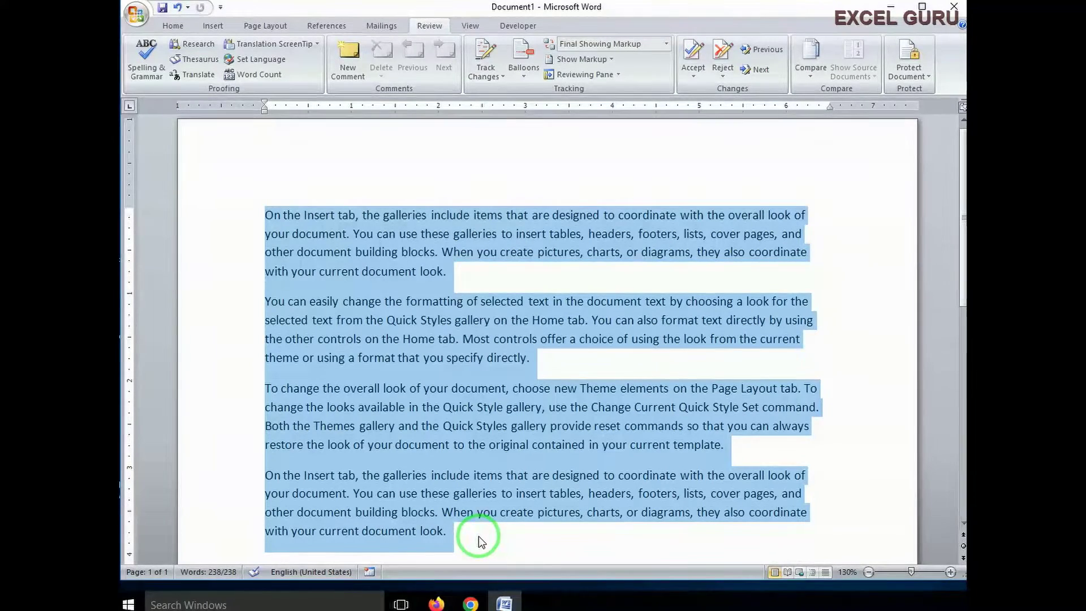
{"action": "left_click", "coordinate": [481, 541]}
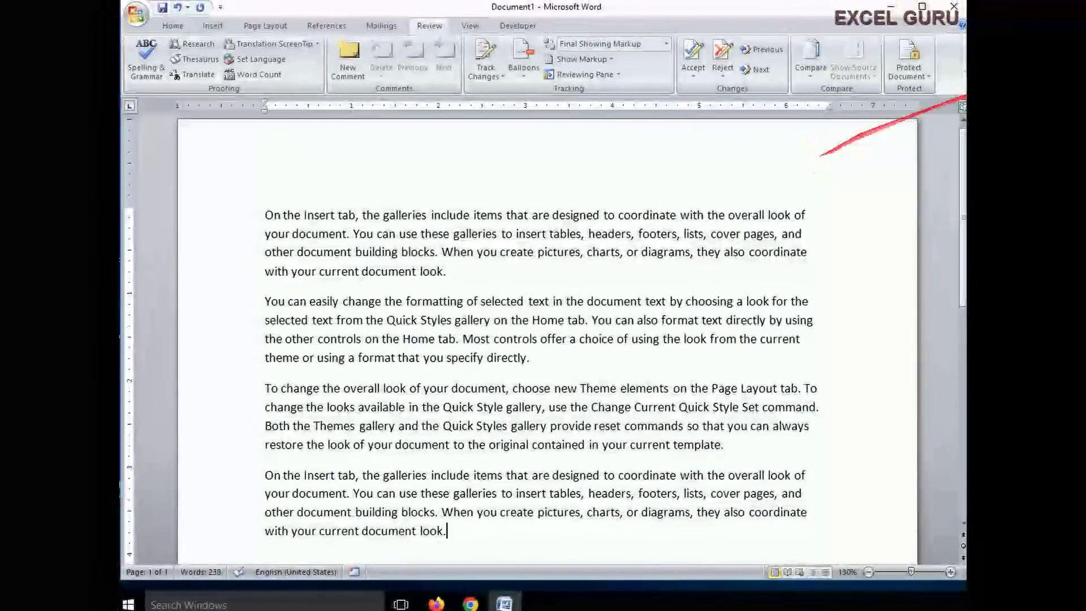
Open Restrict Formatting and Editing and limit editing to No changes (Read only)
{"action": "left_click", "coordinate": [928, 81]}
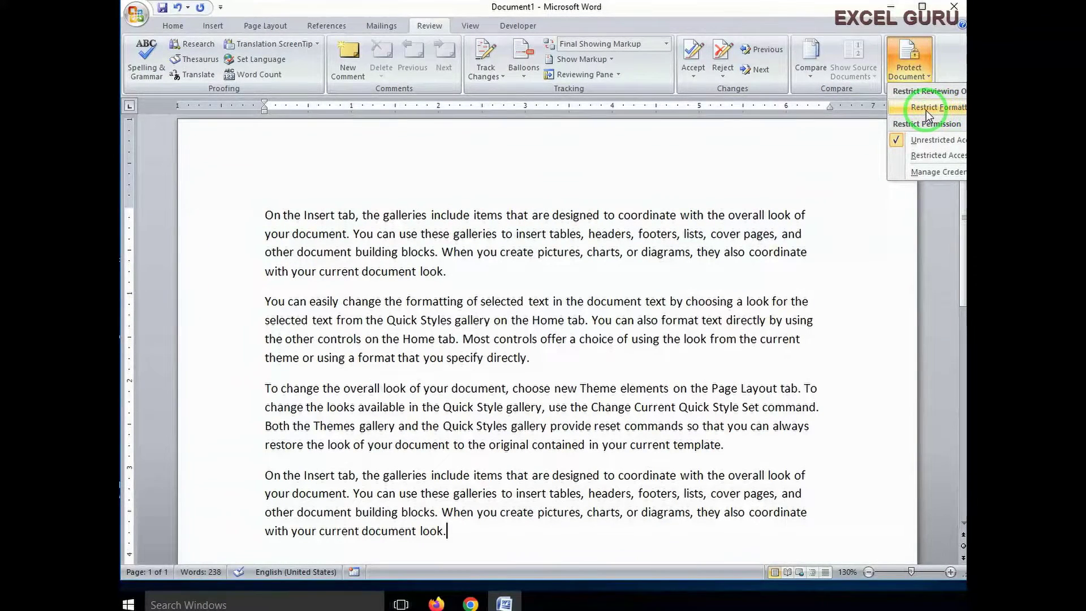
{"action": "left_click", "coordinate": [918, 111]}
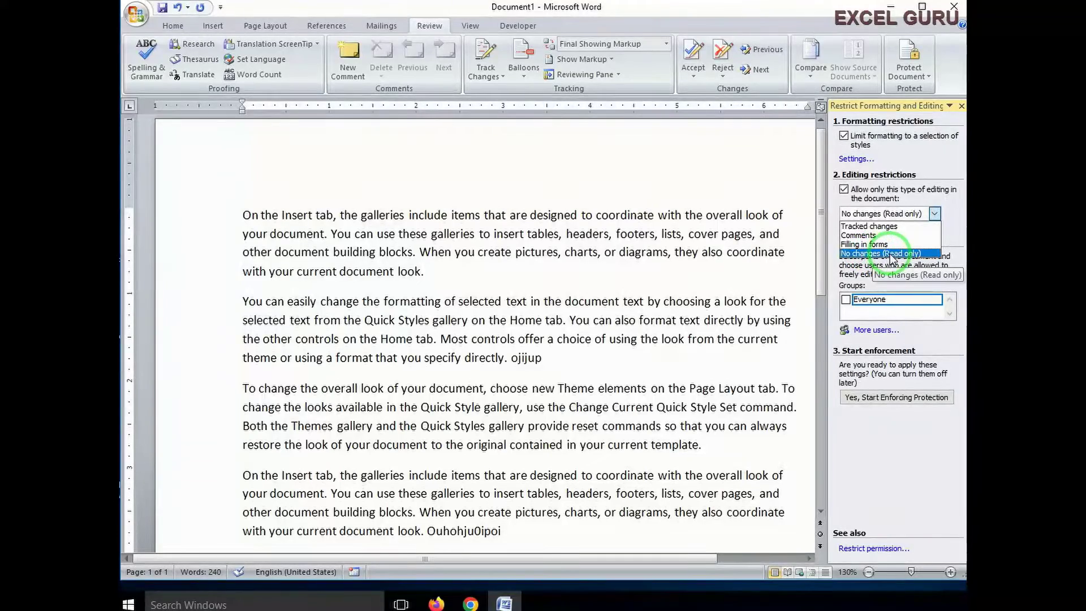
{"action": "left_click", "coordinate": [892, 255]}
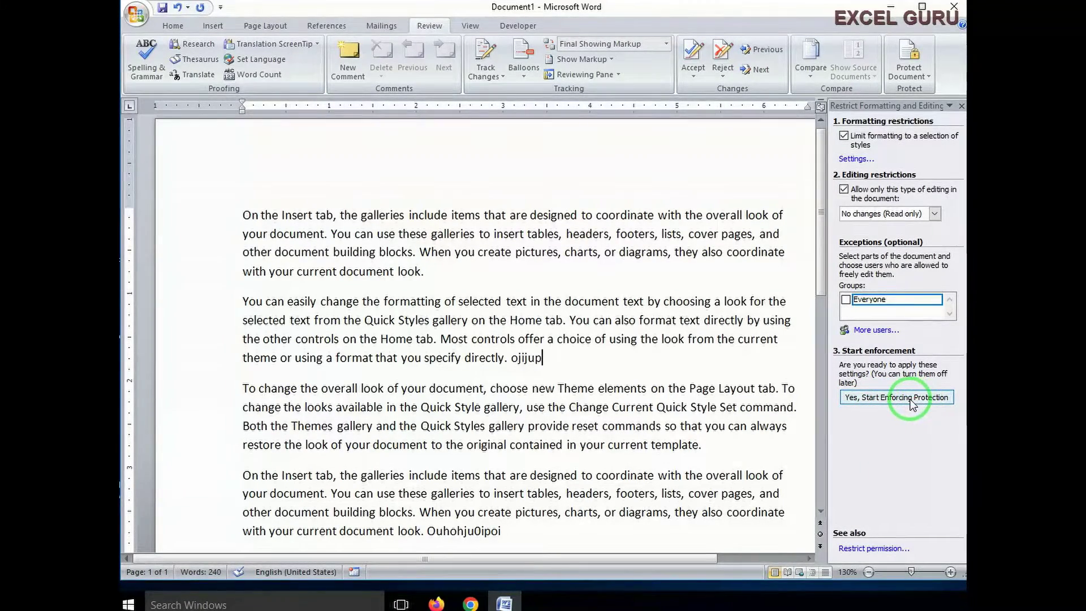
Start enforcing the No changes (Read only) restriction and enter a protection password
{"action": "left_click", "coordinate": [893, 399]}
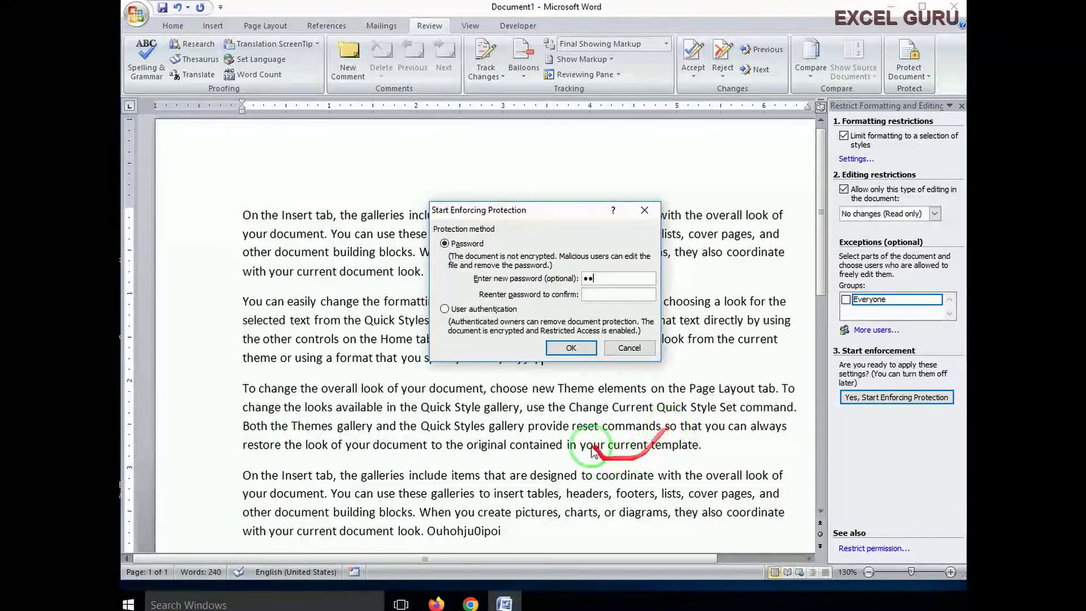
{"action": "left_click", "coordinate": [593, 294]}
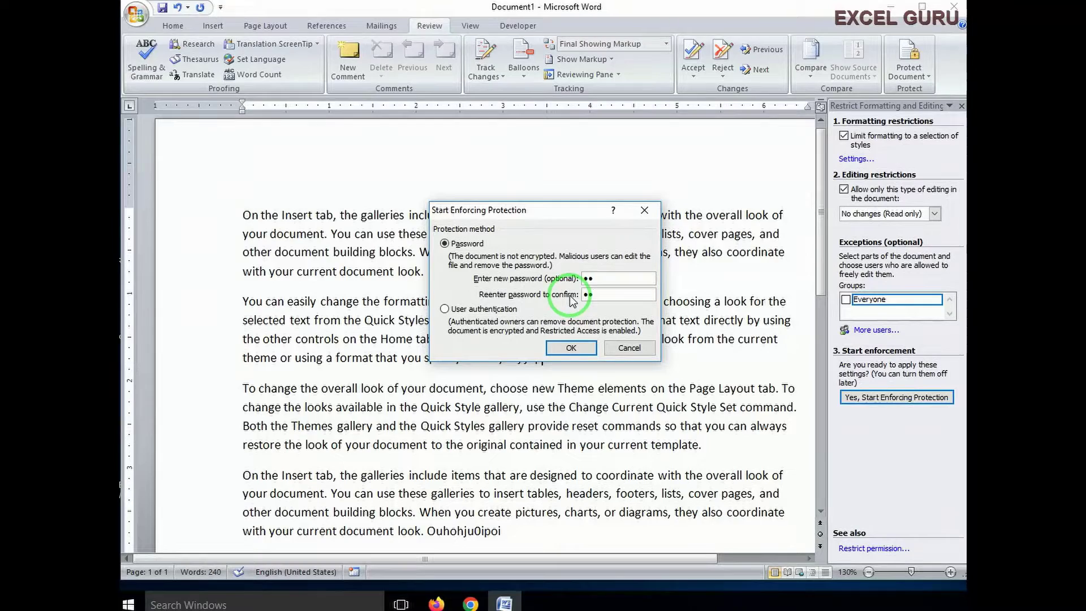
Confirm the re-entered password so the document is locked as view-only
{"action": "left_click", "coordinate": [573, 349]}
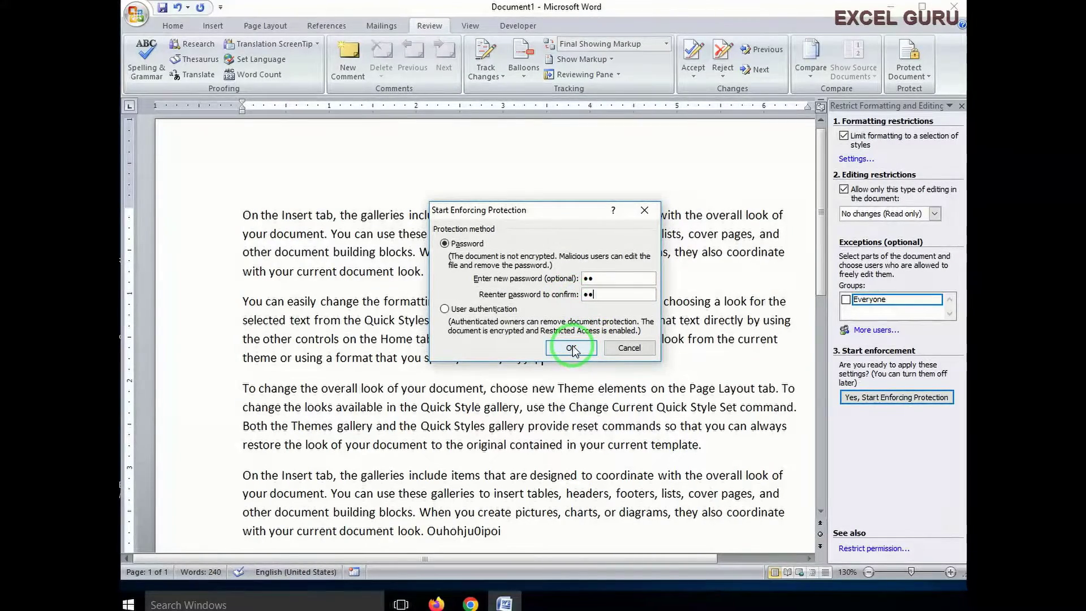
{"action": "left_click", "coordinate": [572, 349]}
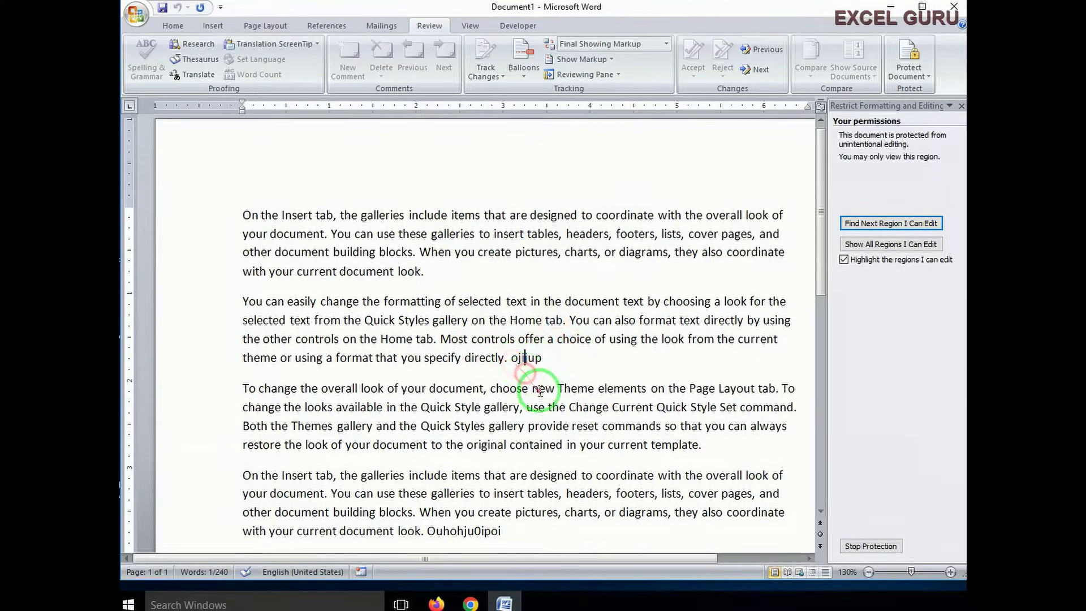
{"action": "left_click_drag", "start_coordinate": [548, 358], "coordinate": [499, 356]}
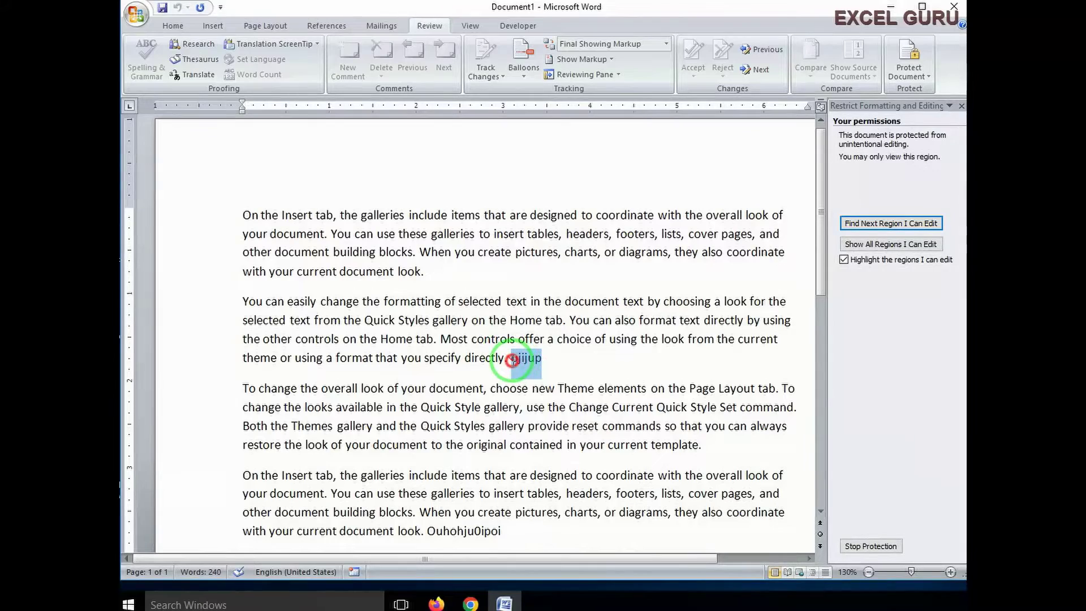
{"action": "key", "text": "Delete"}
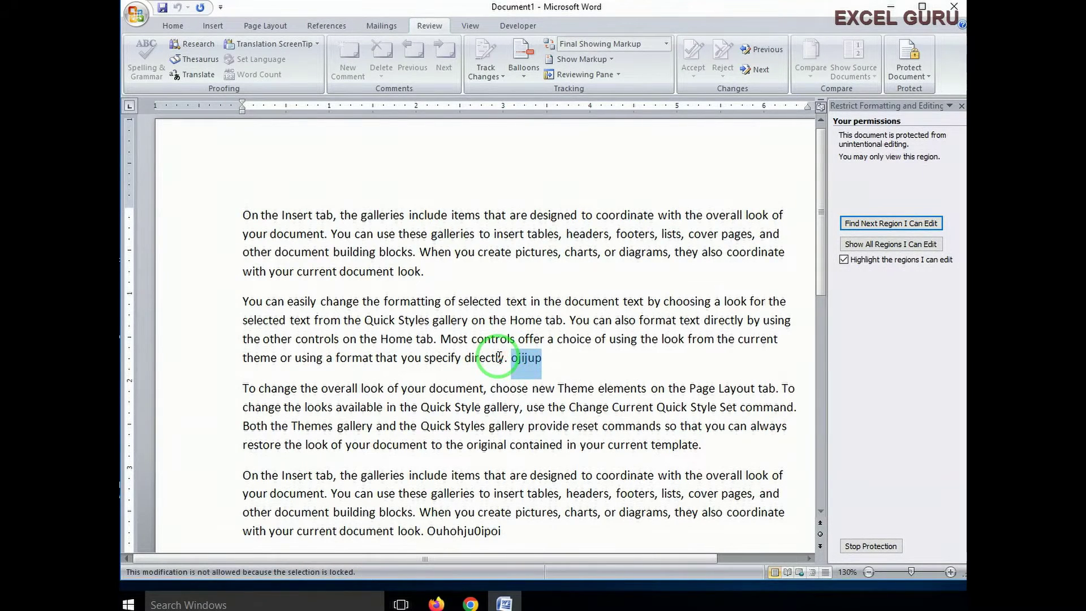
{"action": "left_click", "coordinate": [419, 301]}
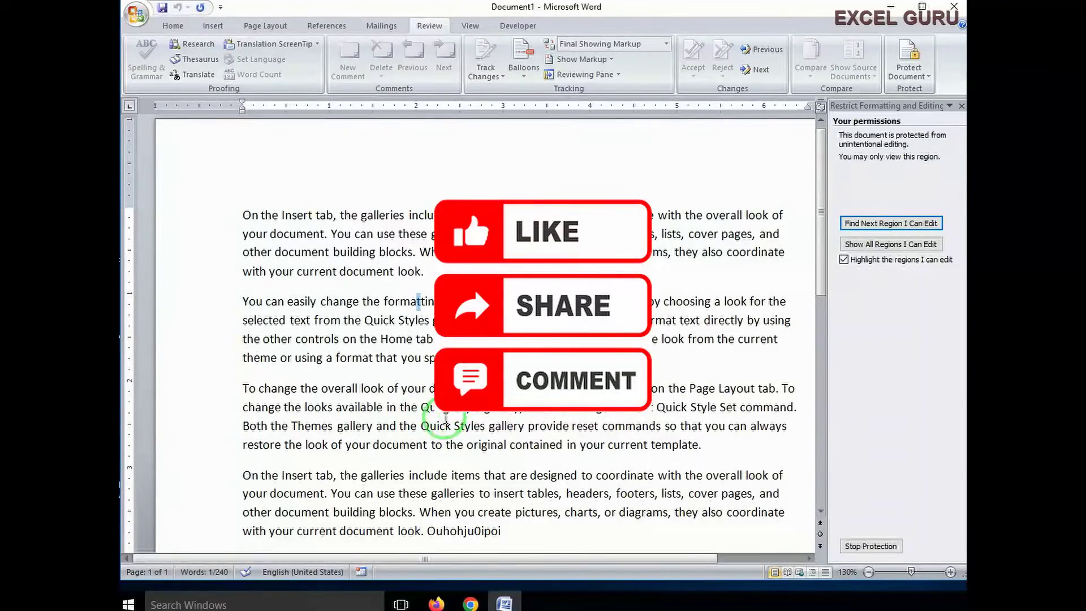
{"action": "scroll", "coordinate": [396, 385], "scroll_direction": "down", "scroll_amount": 1}
{"action": "scroll", "coordinate": [362, 362], "scroll_direction": "down", "scroll_amount": 1}
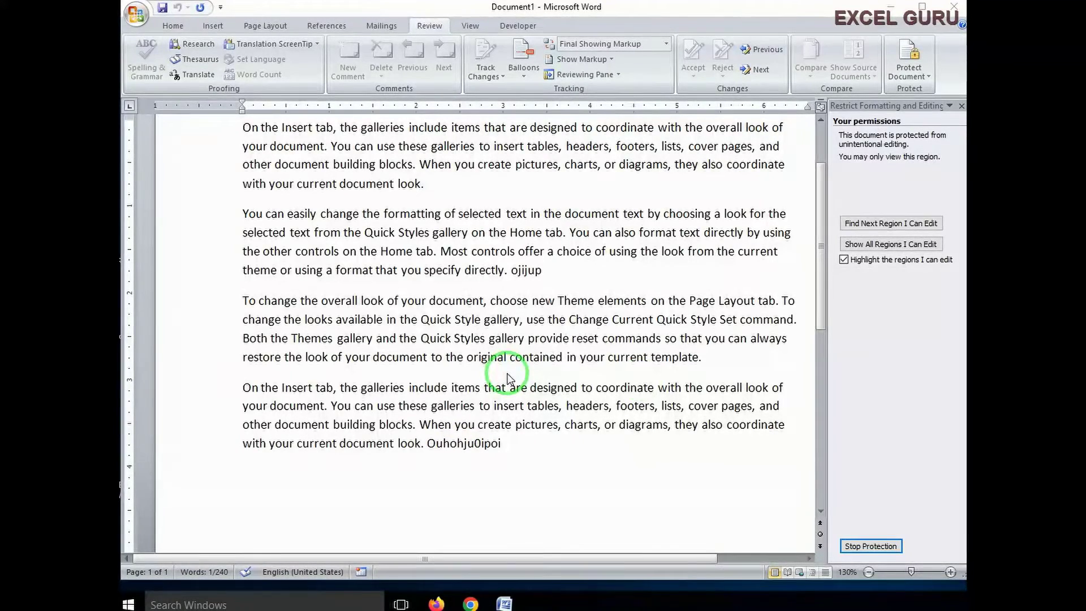
Stop the document protection by supplying the password, unlocking editing
{"action": "left_click", "coordinate": [868, 547]}
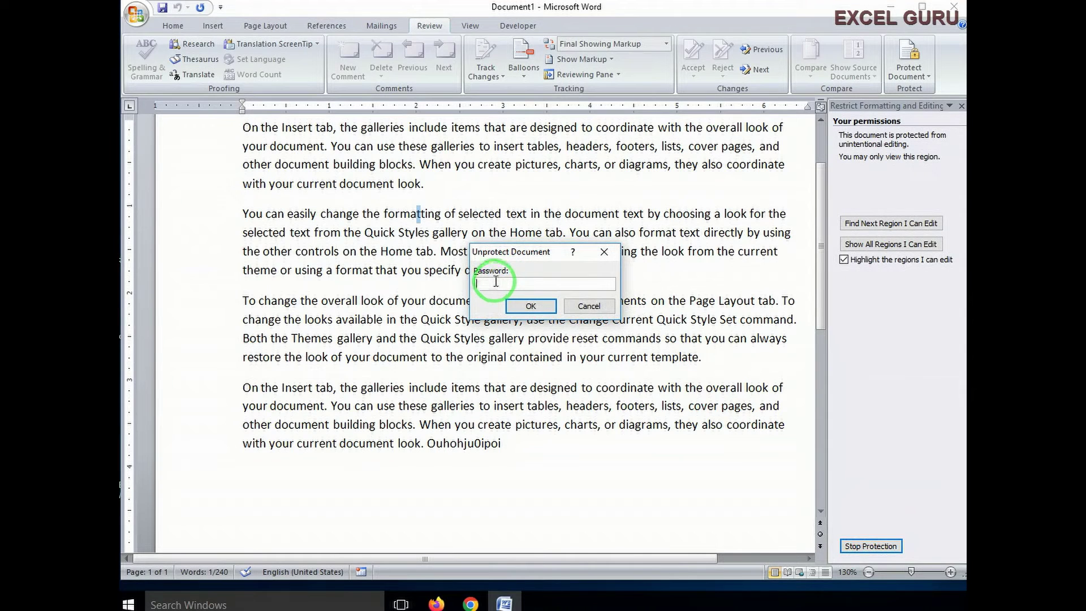
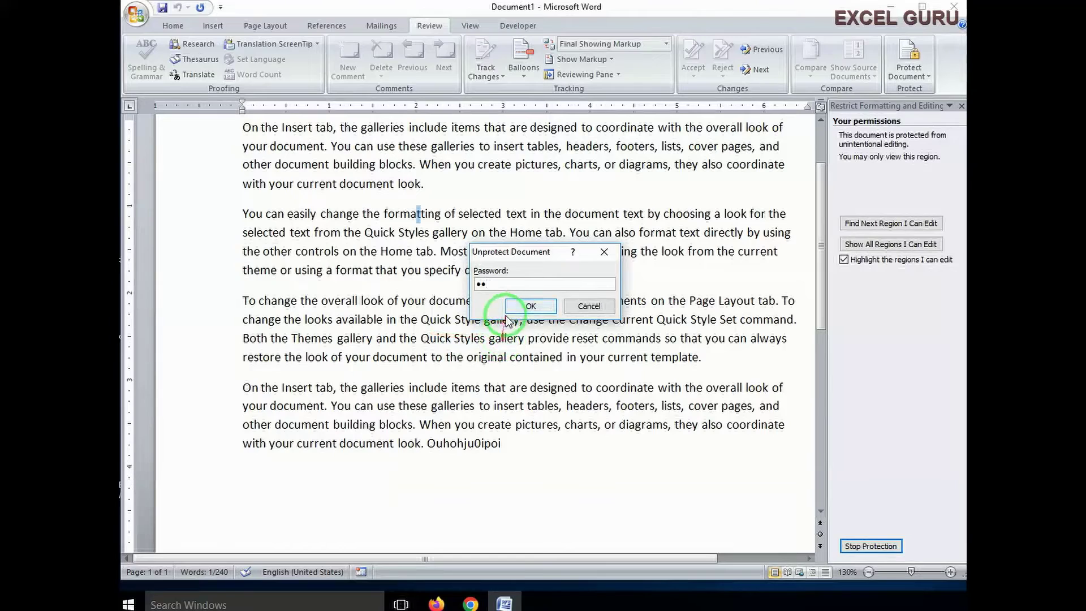
{"action": "left_click", "coordinate": [531, 306]}
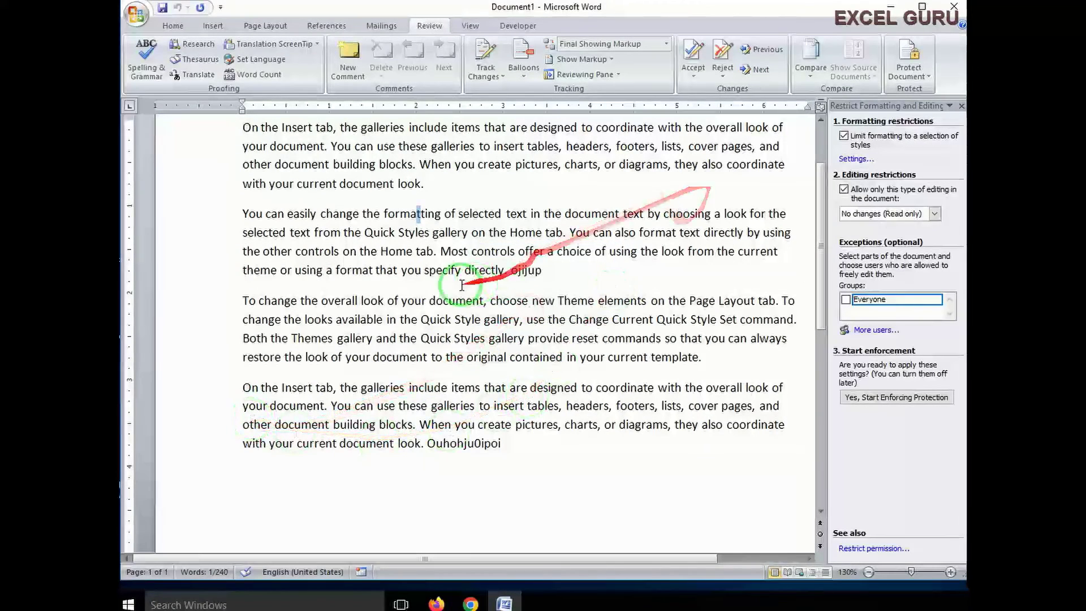
Delete the stray word after 'look.' in the last paragraph, leaving 239 words
{"action": "left_click", "coordinate": [516, 442]}
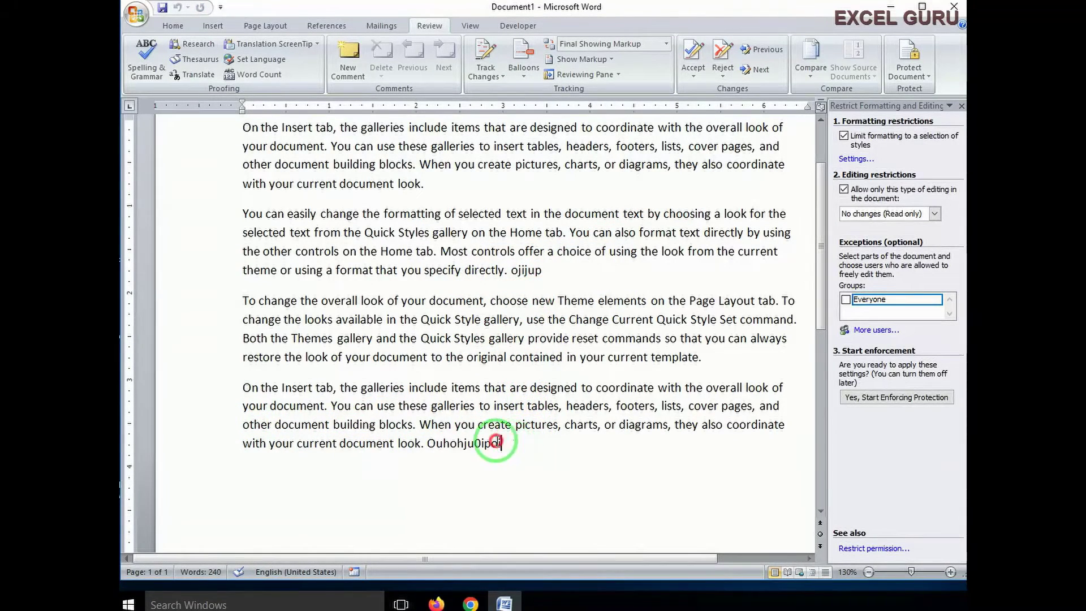
{"action": "left_click_drag", "start_coordinate": [515, 442], "coordinate": [428, 445]}
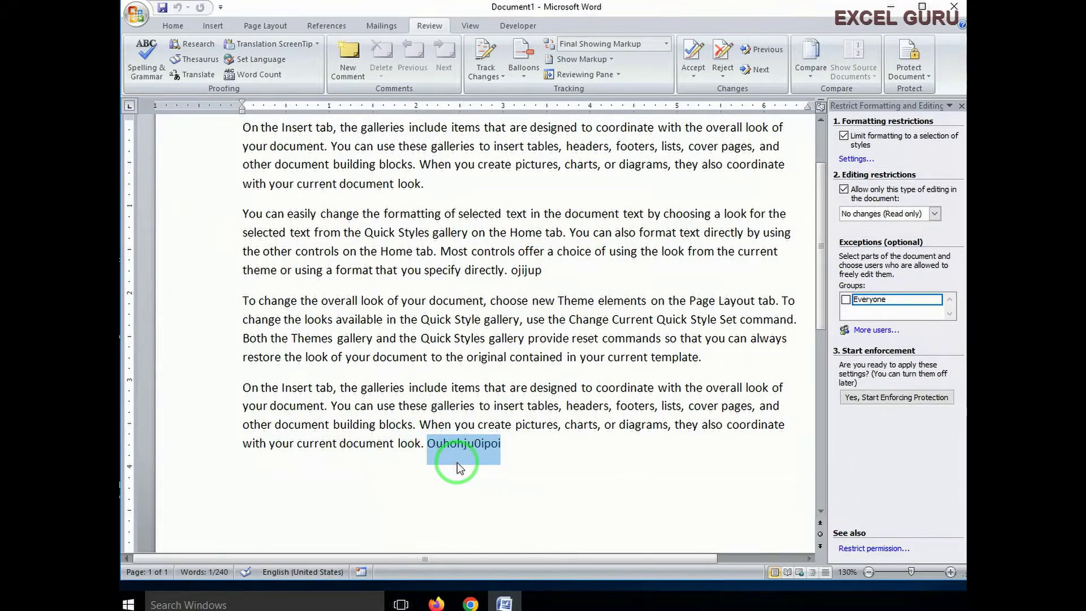
{"action": "key", "text": "Delete"}
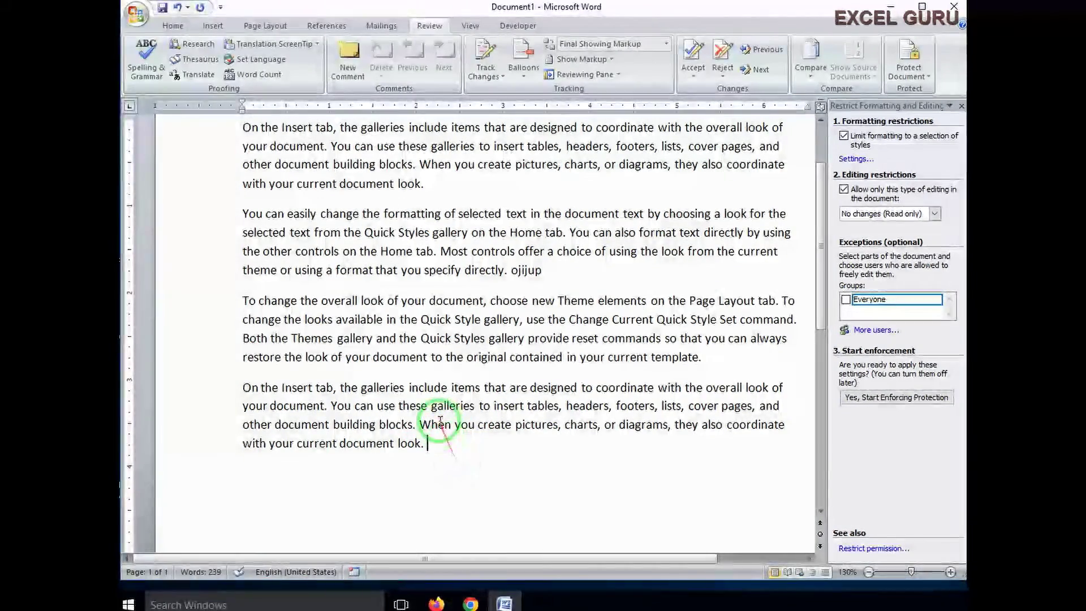